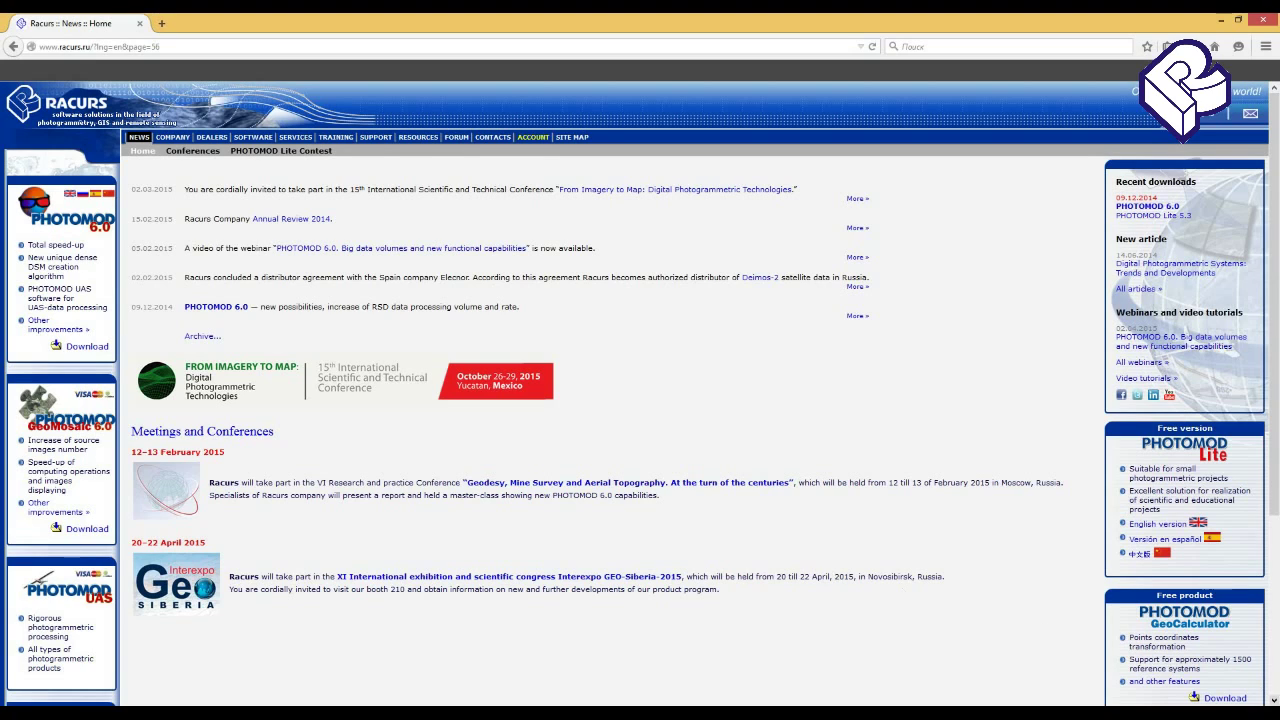
Launch the PHOTOMOD main program and open the project /Projects/Aalen.
right_click(1235, 710)
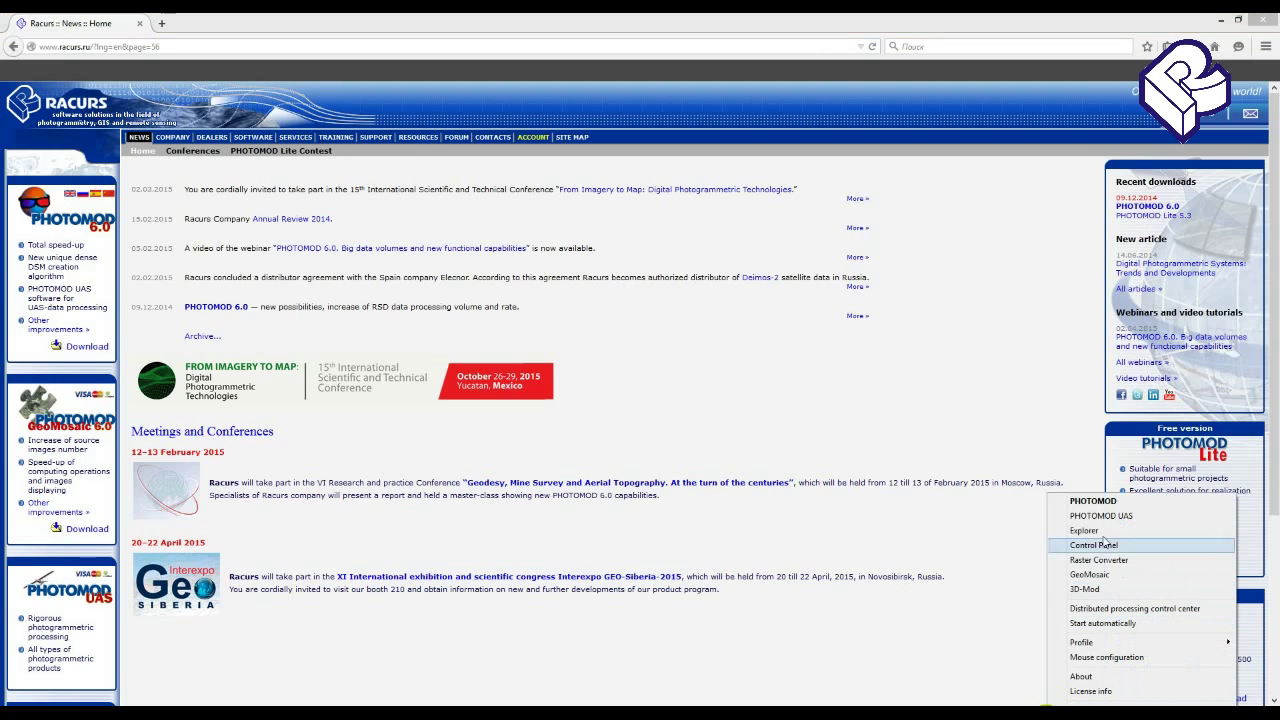
left_click(1079, 501)
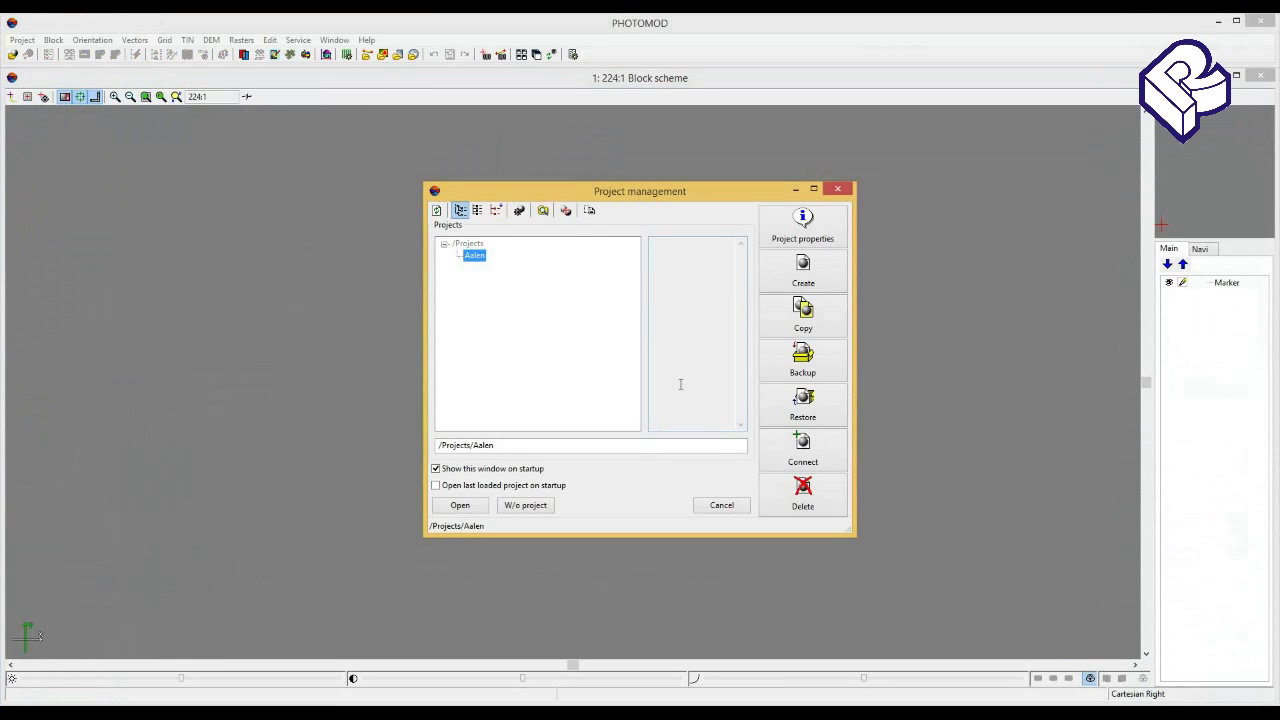
left_click(461, 507)
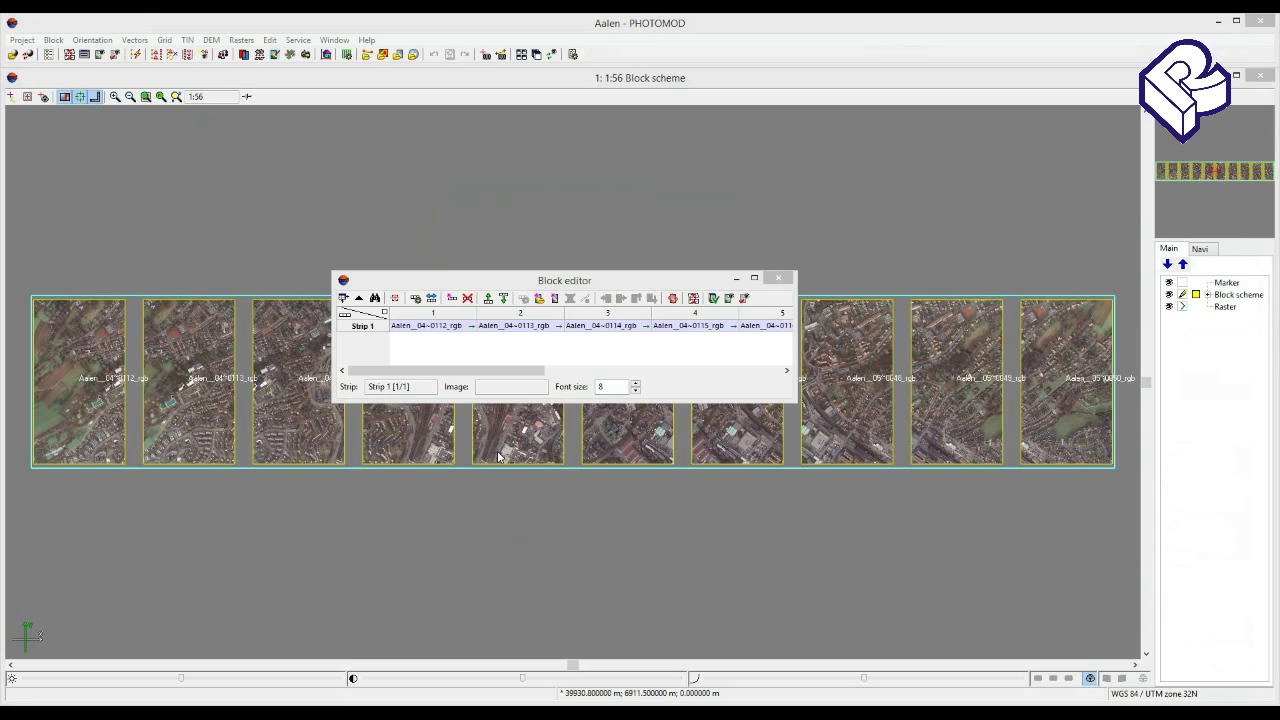
Show the AT toolbar and place it just above the Block editor window.
left_click(335, 40)
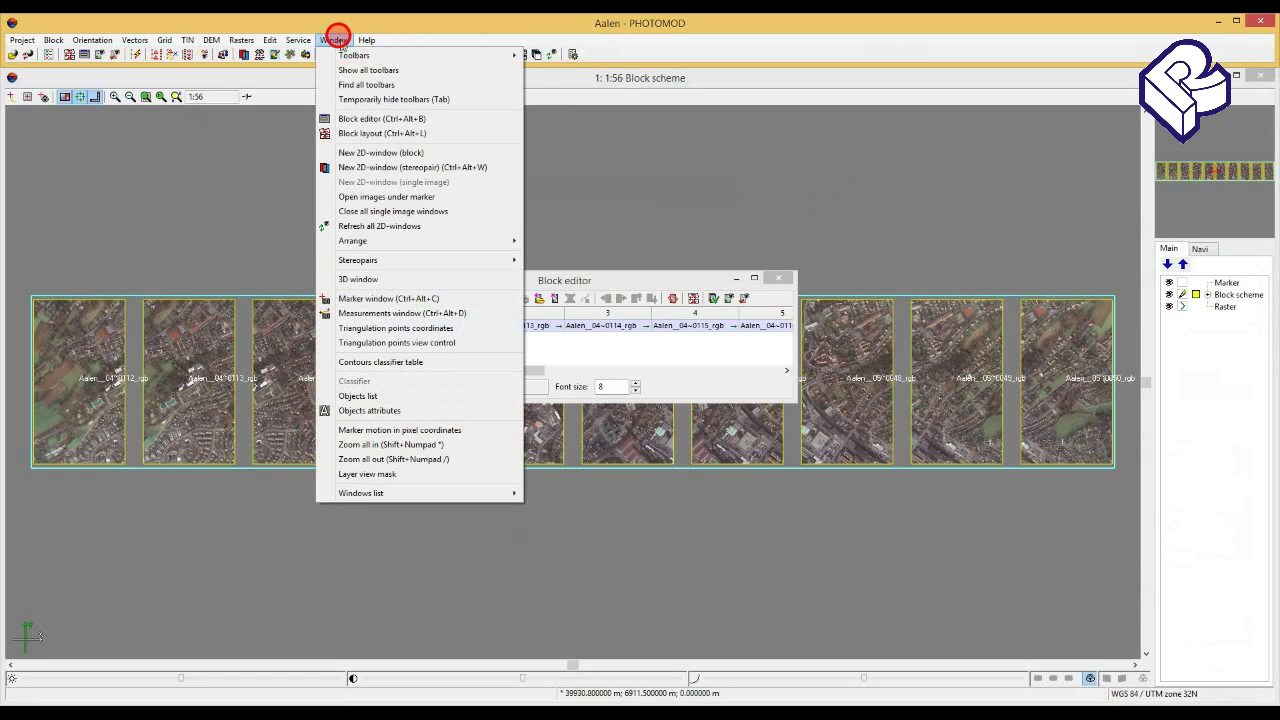
mouse_move(350, 56)
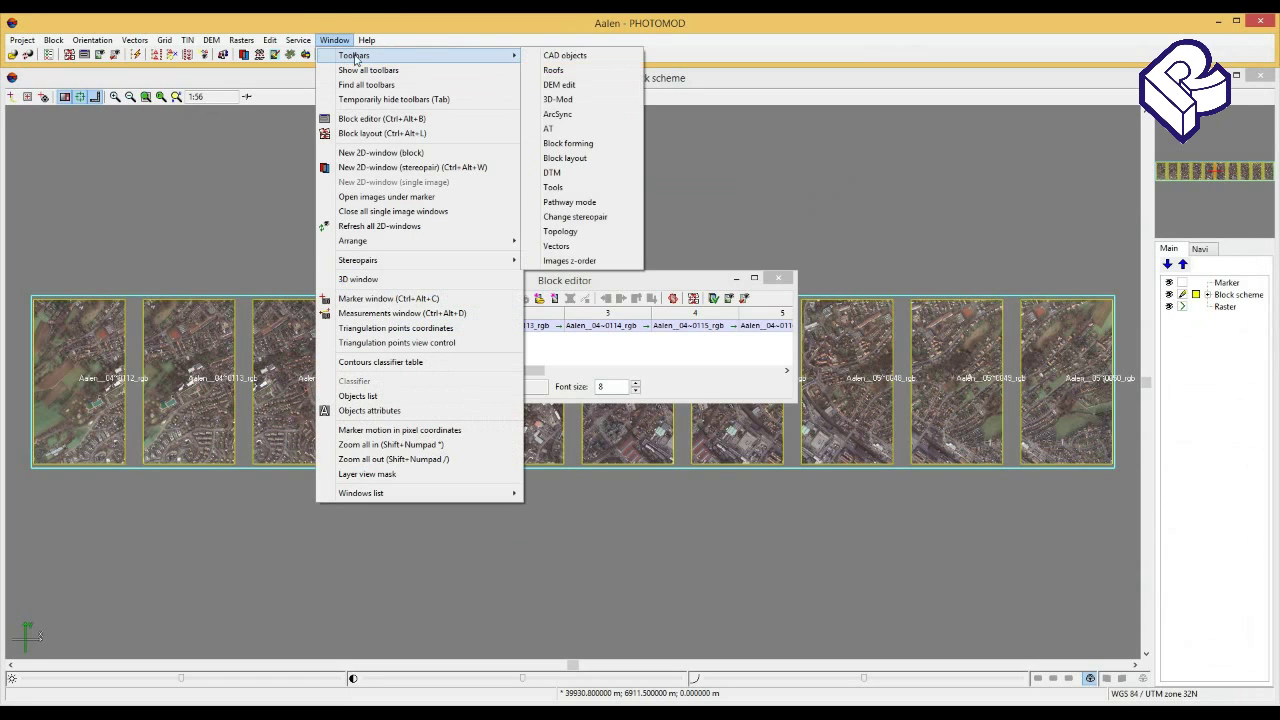
left_click(551, 130)
left_click_drag(486, 210, 547, 217)
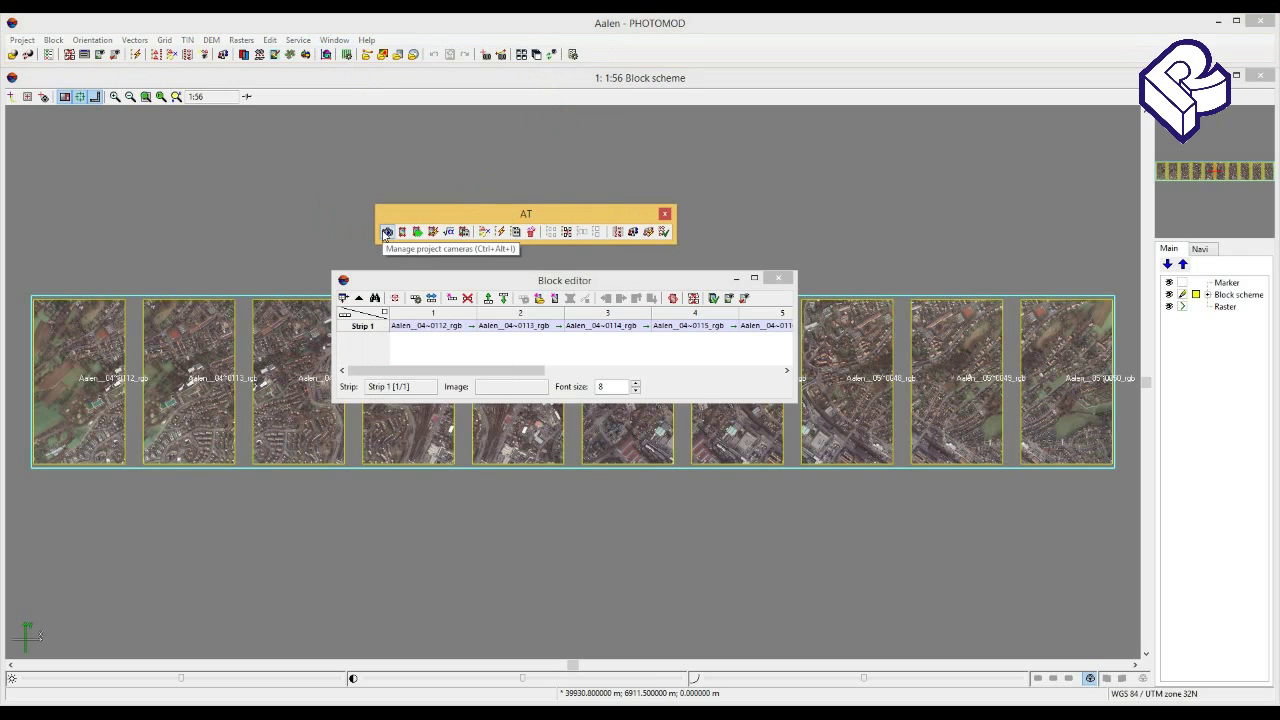
Add a new camera in the project camera manager and move its Camera window clear of the project images list.
left_click(386, 232)
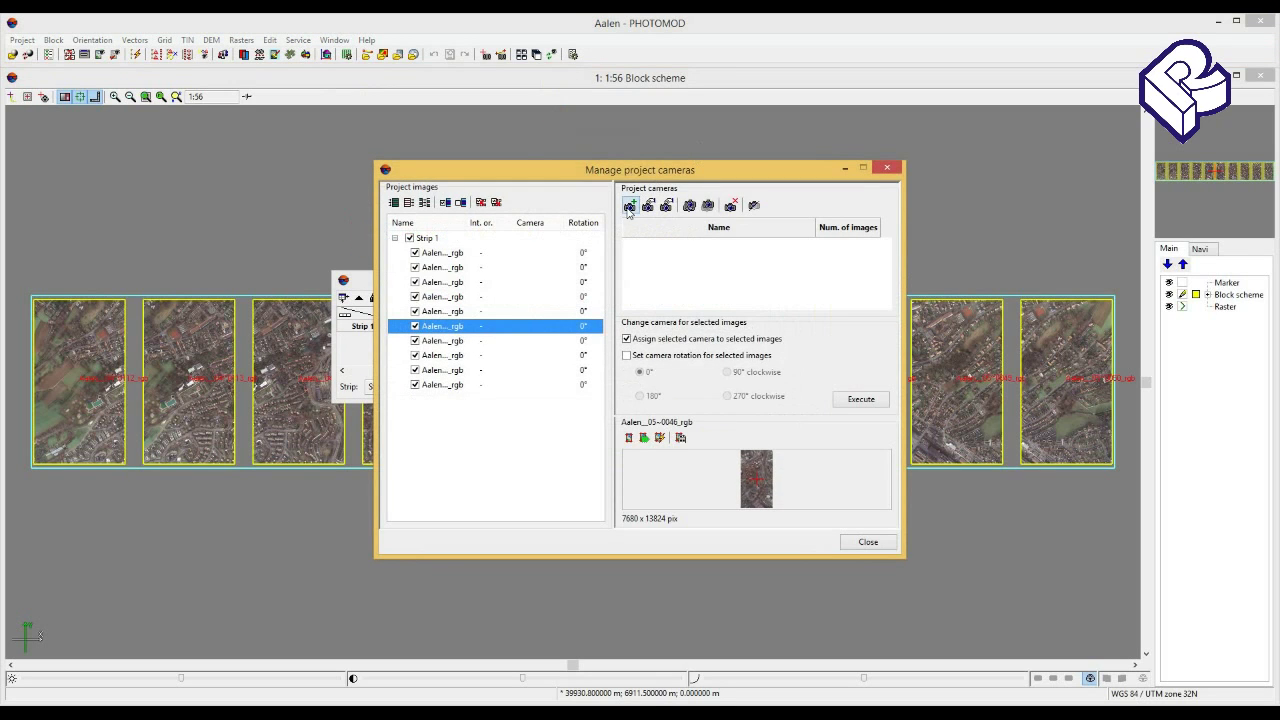
left_click(629, 207)
left_click_drag(699, 114, 817, 117)
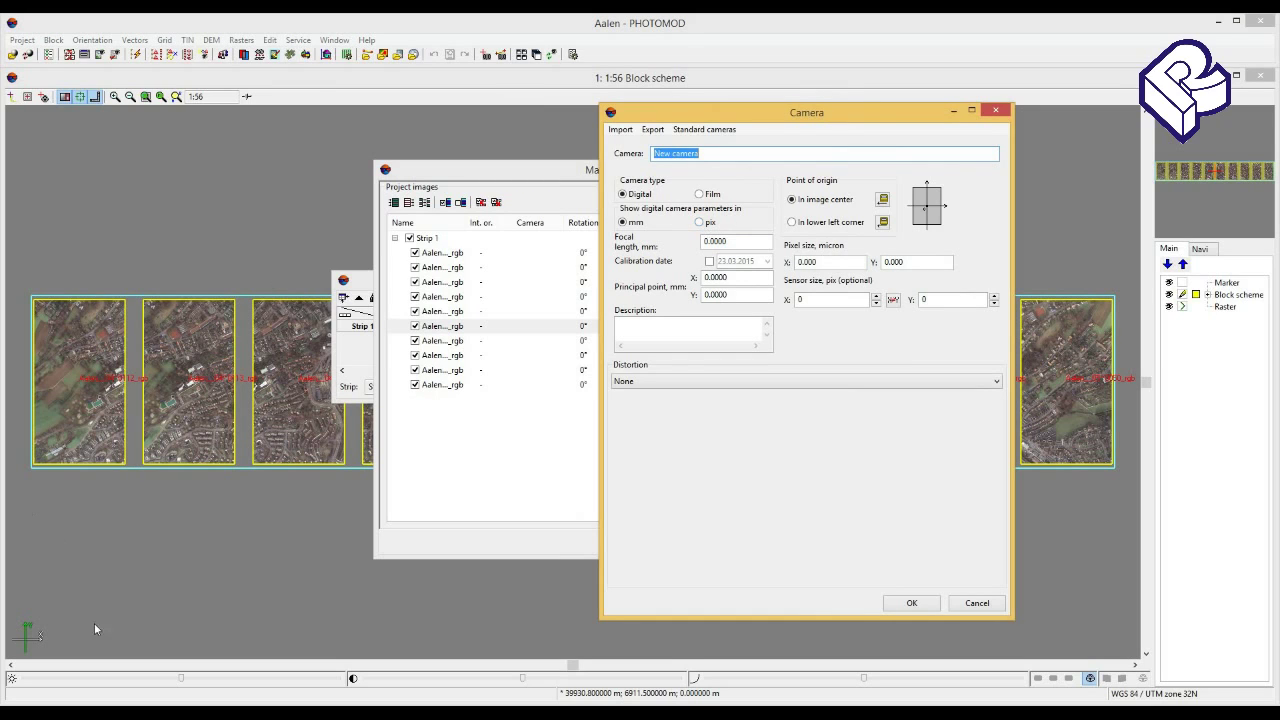
Find the high-resolution virtual image parameters in DMC.pdf in Adobe Reader and name the new PHOTOMOD camera DMC.
left_click(208, 713)
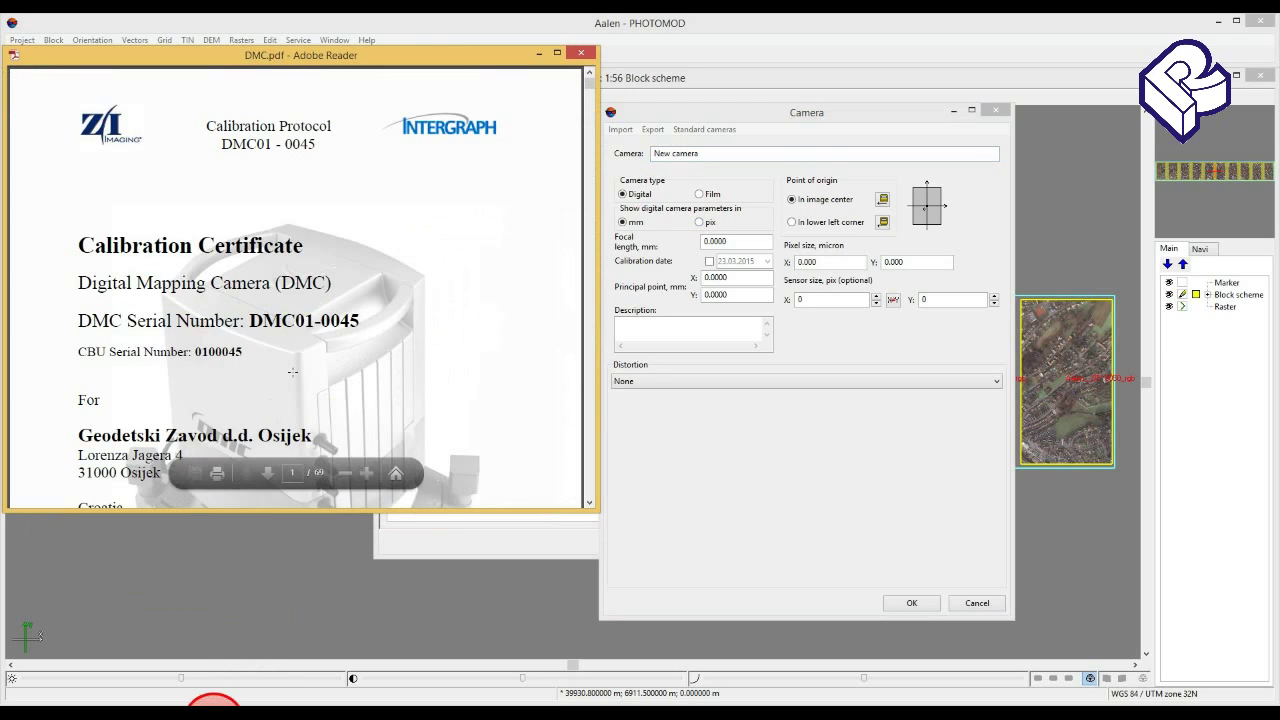
scroll(365, 315, "down", 10)
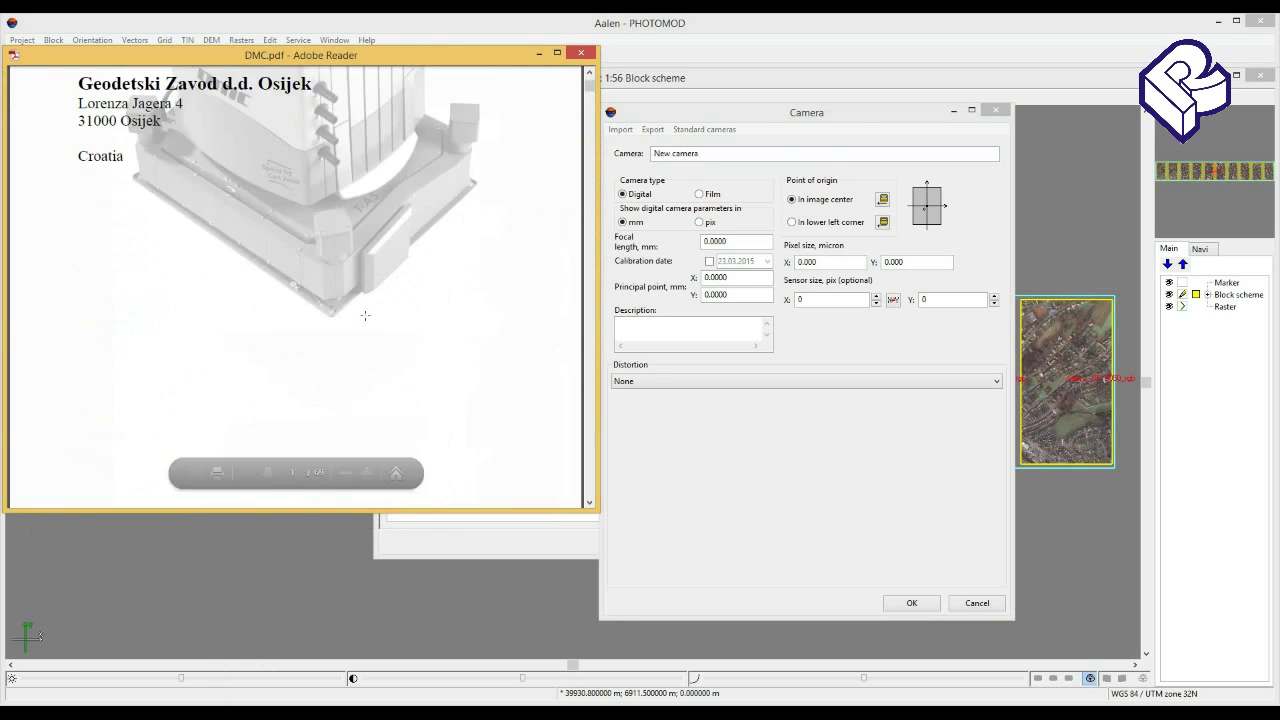
scroll(365, 315, "down", 10)
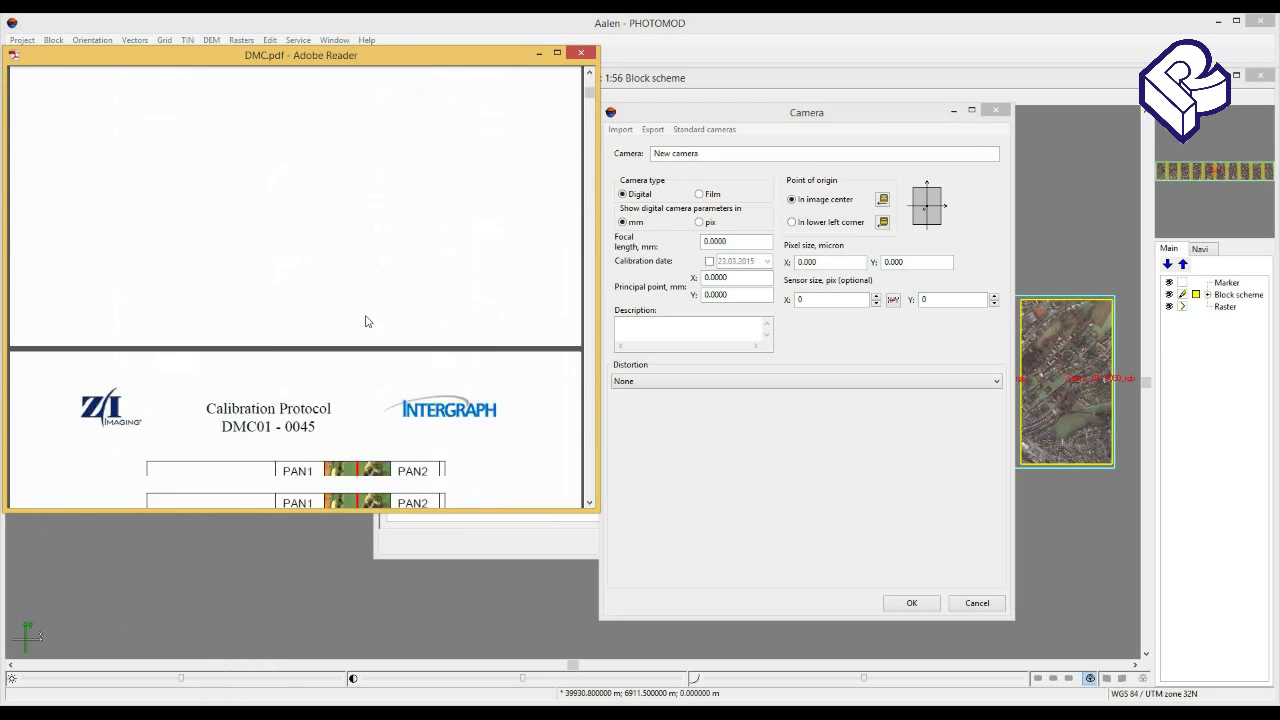
scroll(365, 321, "down", 2)
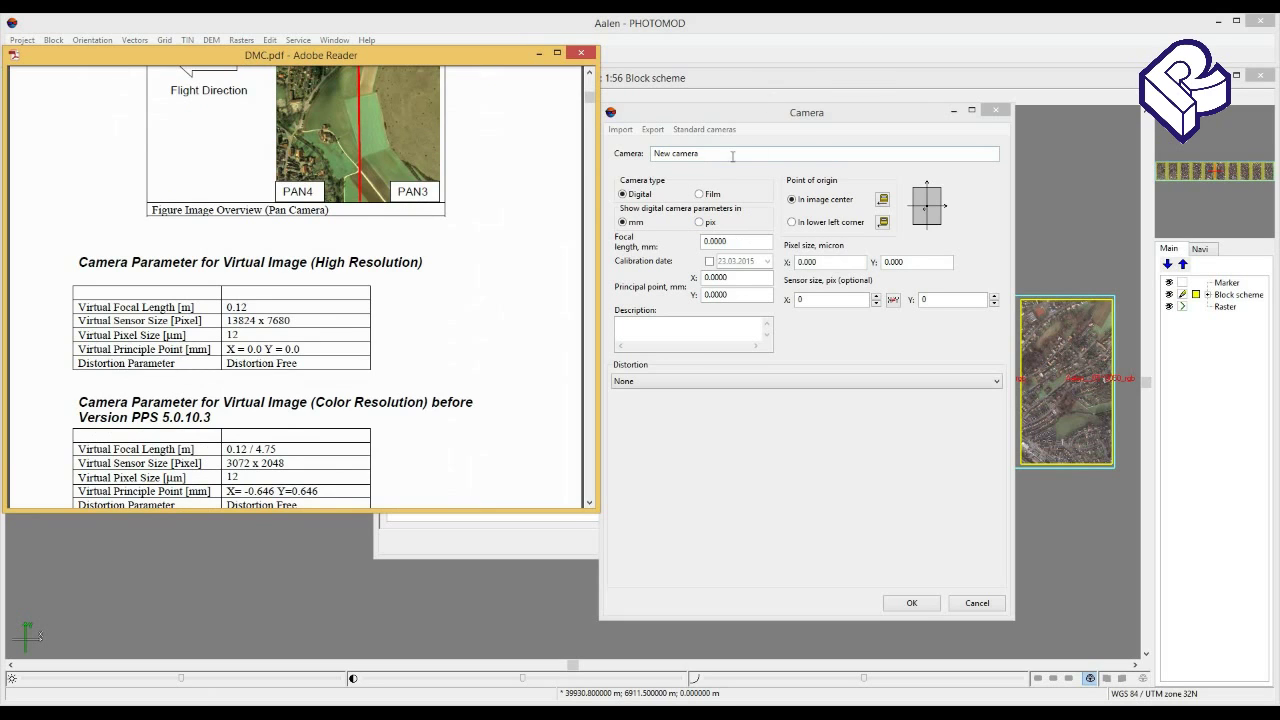
left_click_drag(730, 157, 643, 153)
type("B")
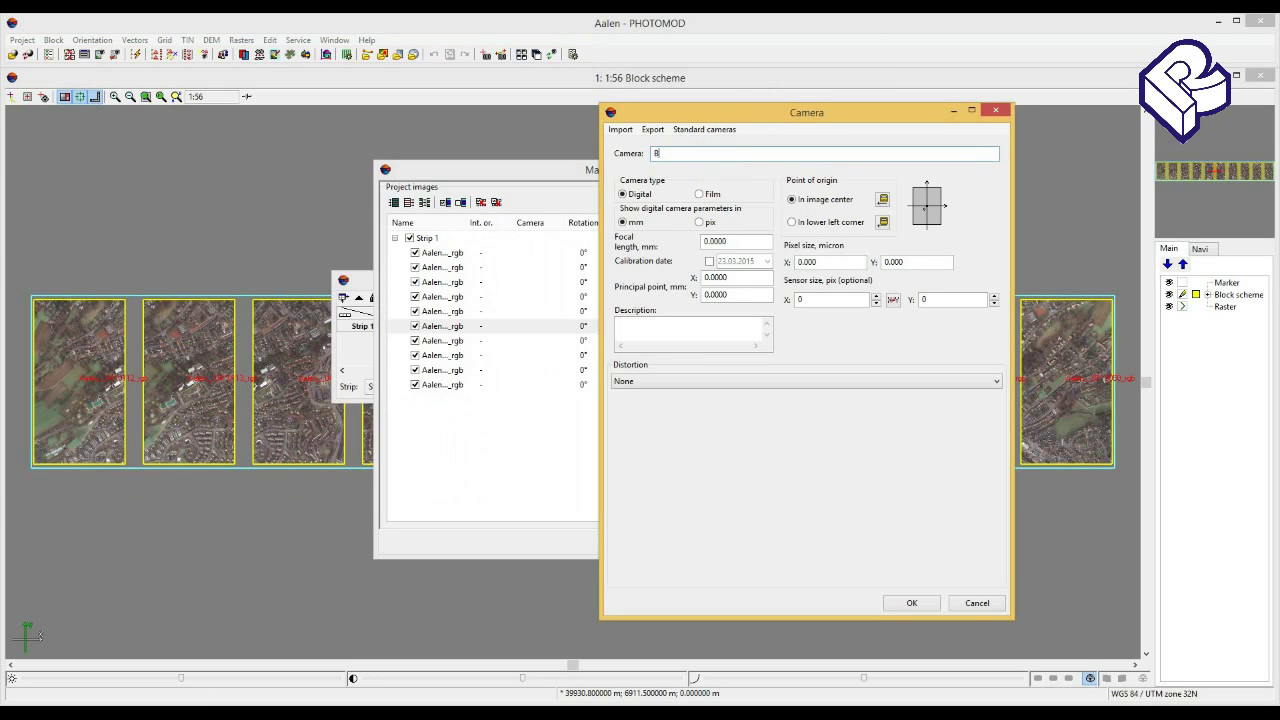
type("bC")
key("BackSpace")
key("BackSpace")
key("BackSpace")
type("DMC")
Set the camera's focal length to 120 mm according to the virtual focal length in the calibration certificate.
left_click(228, 716)
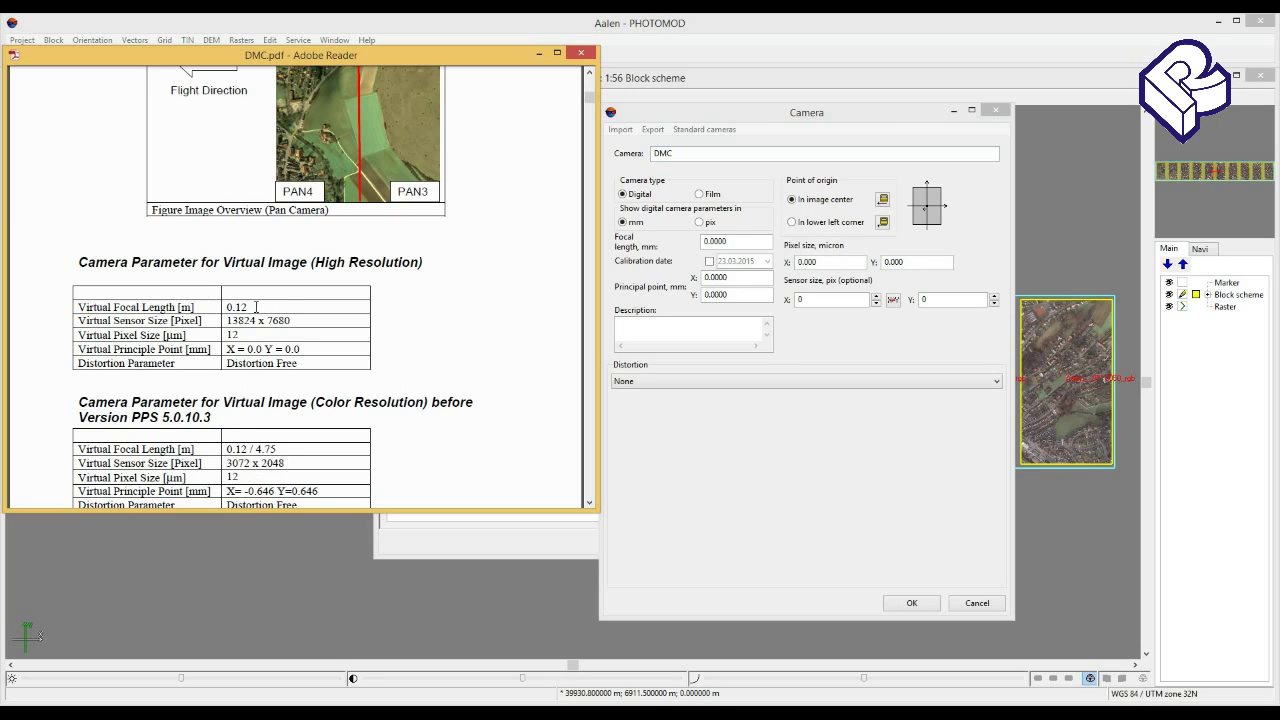
left_click(736, 241)
type("120")
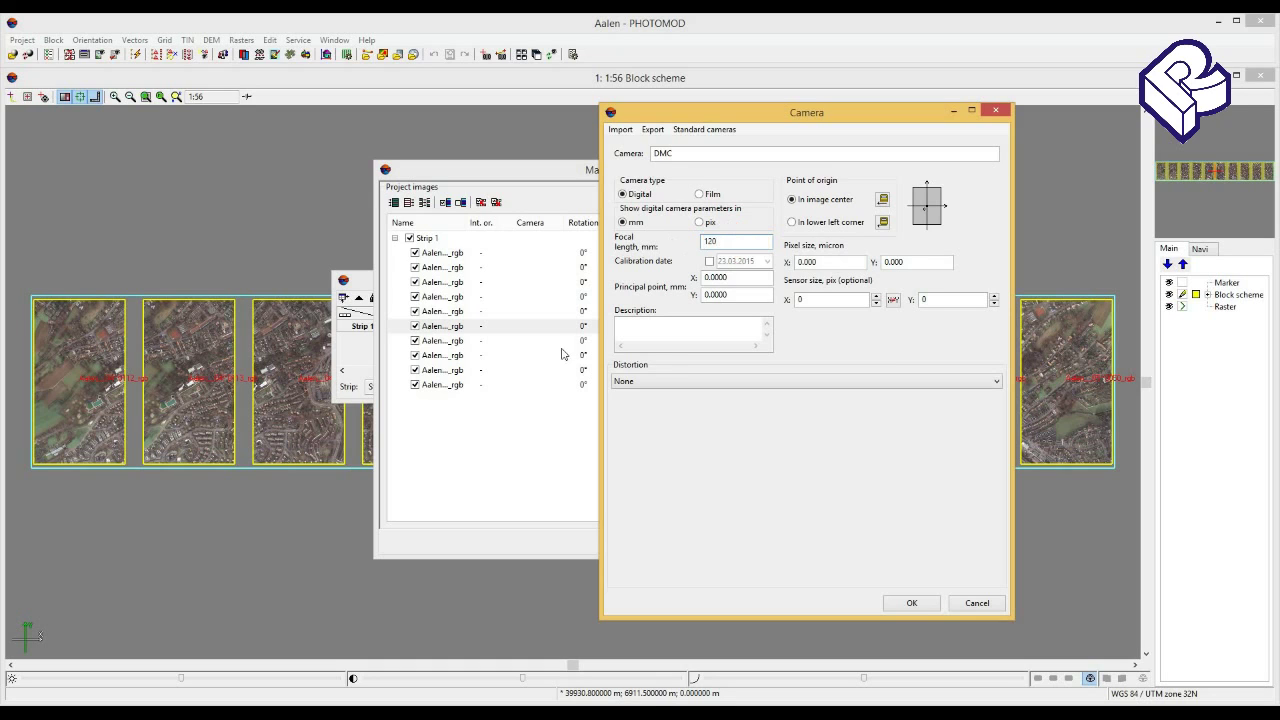
Copy the virtual pixel size of 12 from the certificate into the camera's X and Y pixel size in microns.
left_click(226, 712)
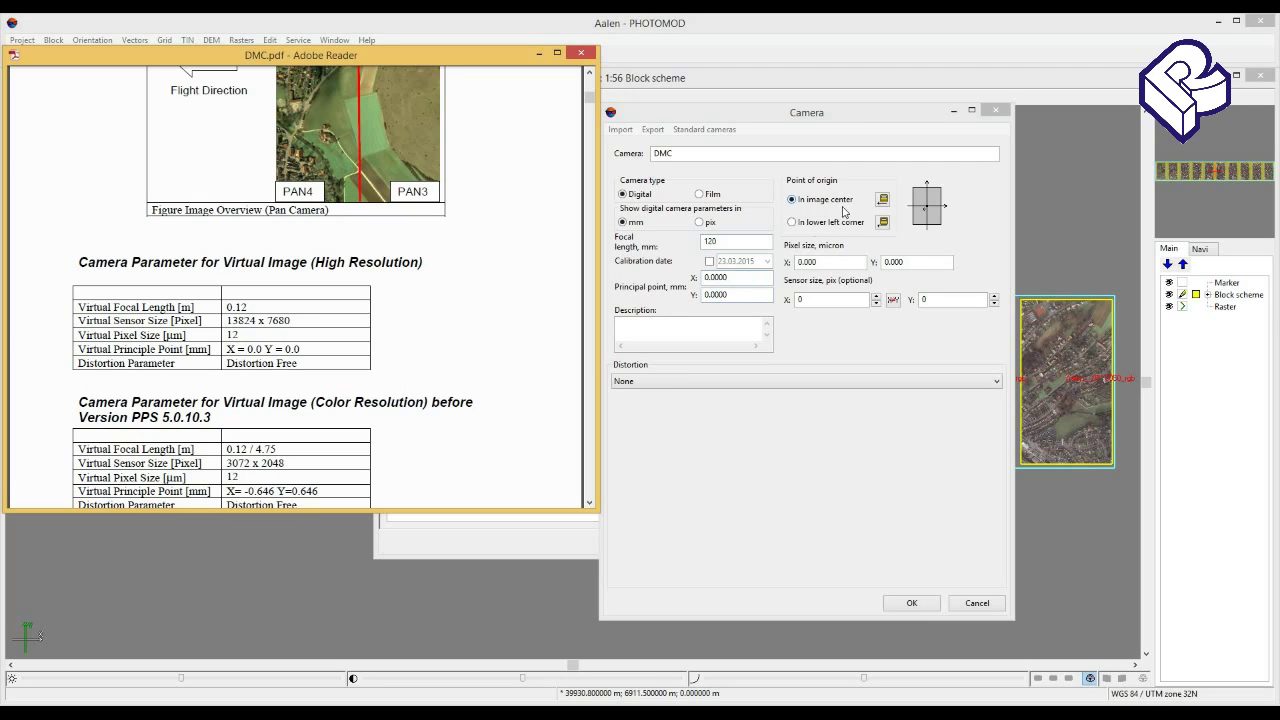
double_click(234, 335)
key("ctrl+c")
double_click(822, 261)
key("ctrl+v")
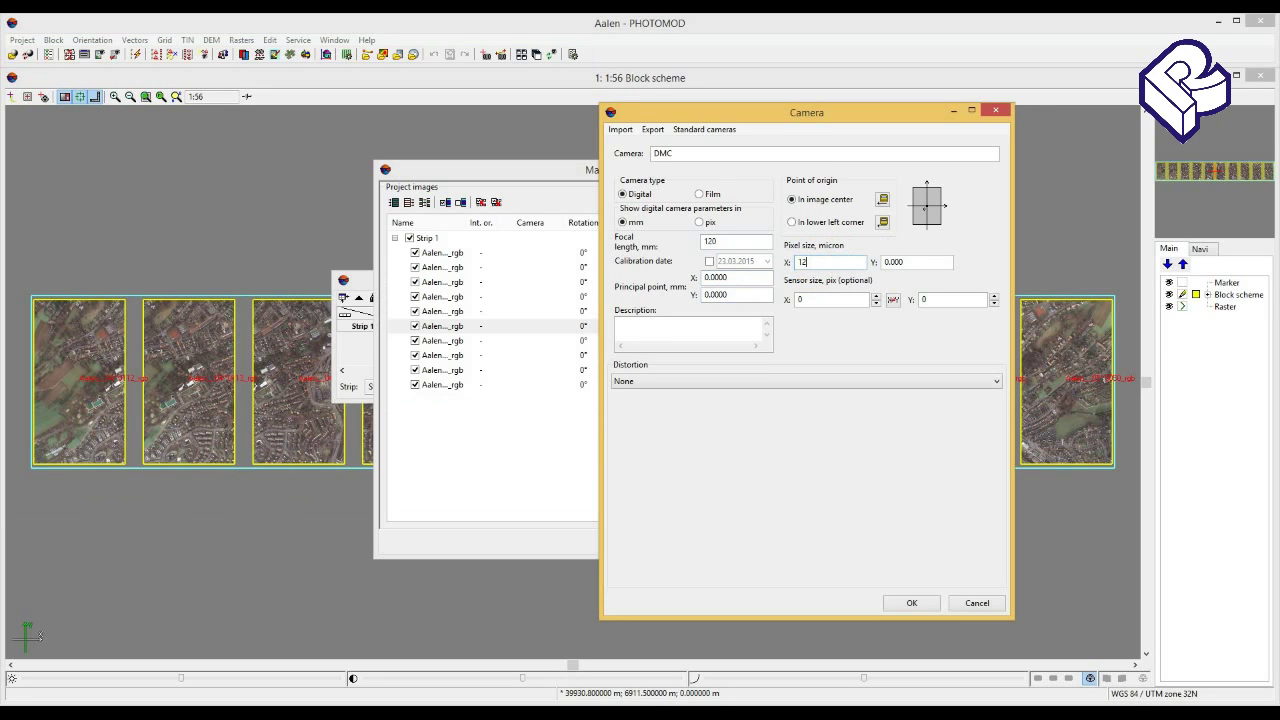
double_click(907, 261)
key("ctrl+v")
Copy the sensor dimension 13824 from the certificate into the camera's Y sensor size.
left_click(228, 717)
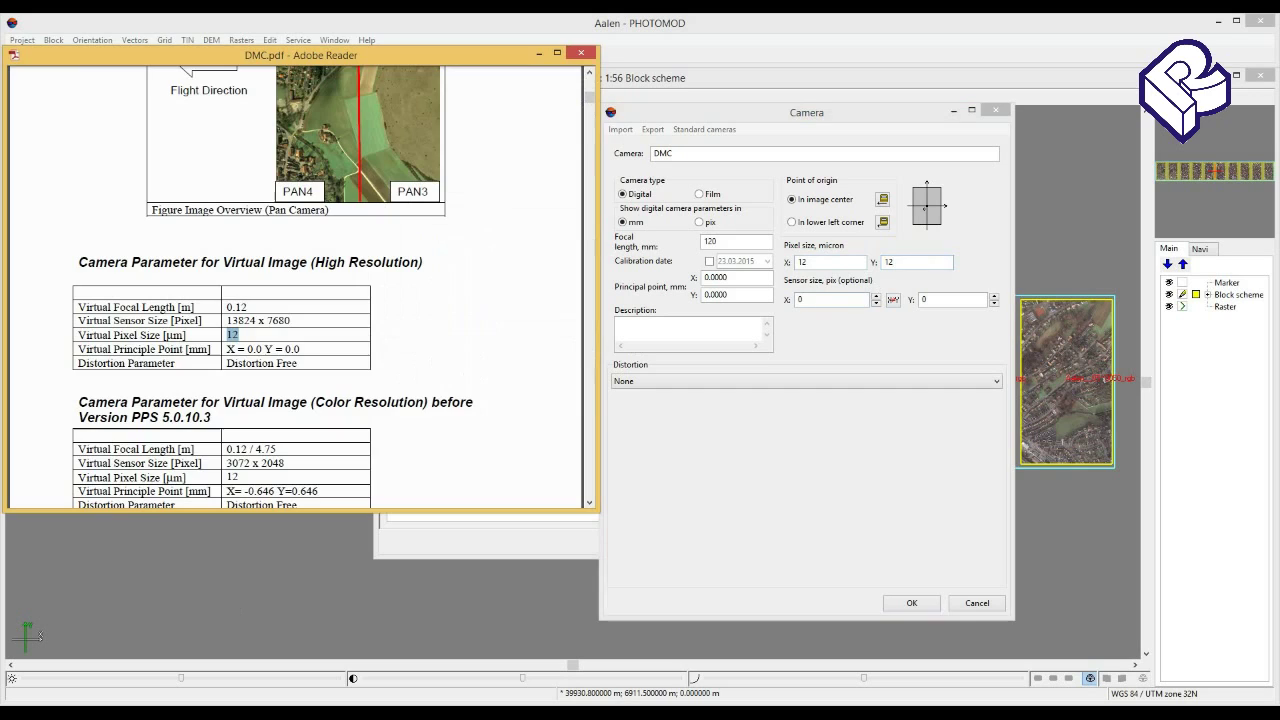
double_click(229, 320)
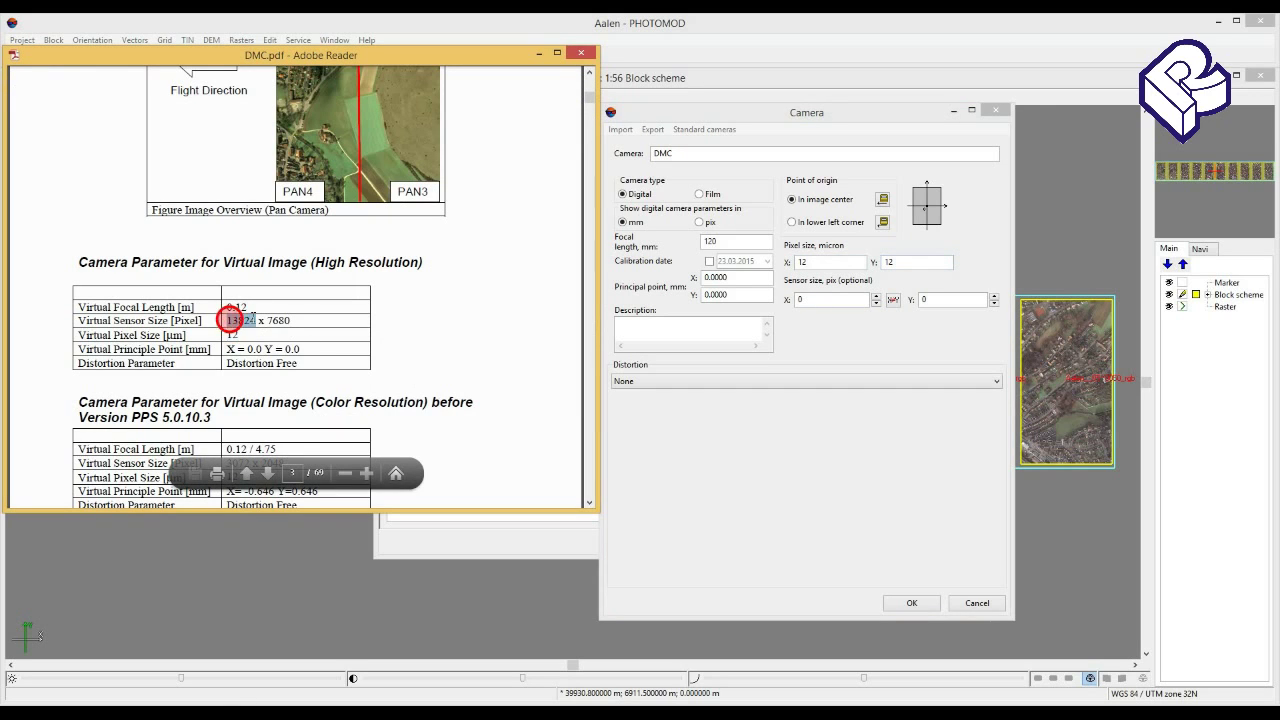
right_click(247, 320)
left_click(325, 335)
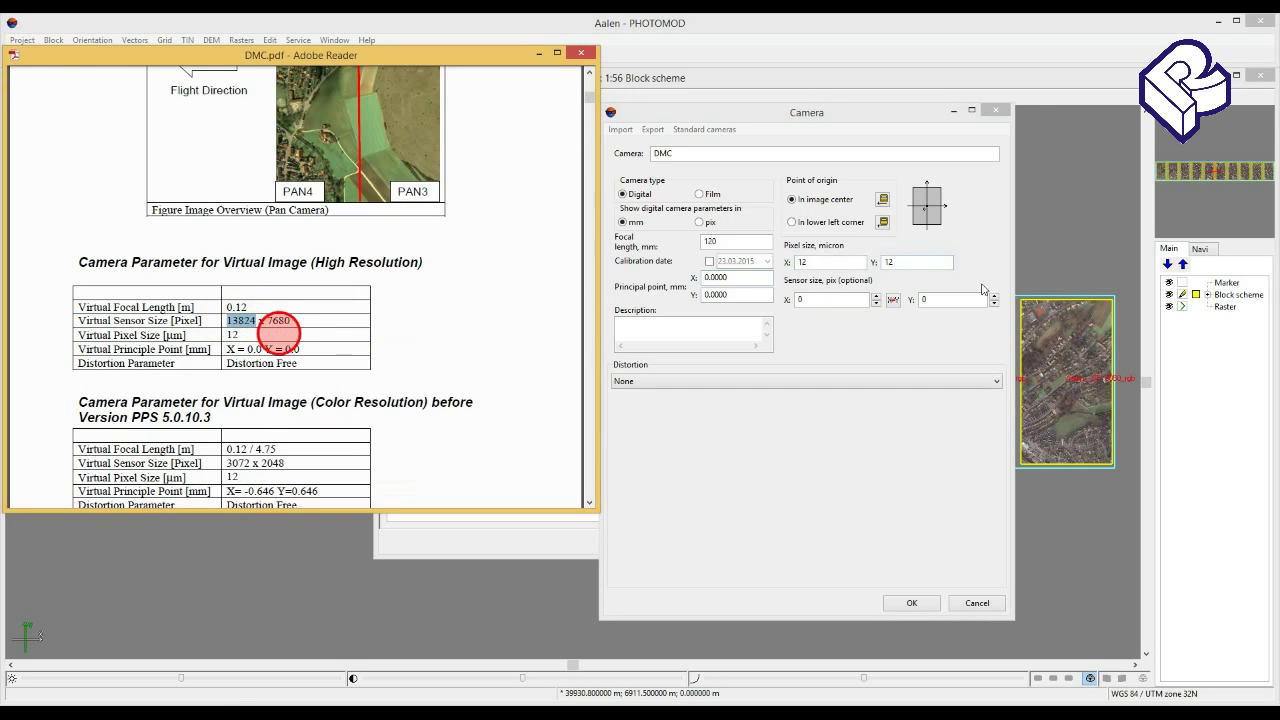
left_click(924, 300)
right_click(924, 300)
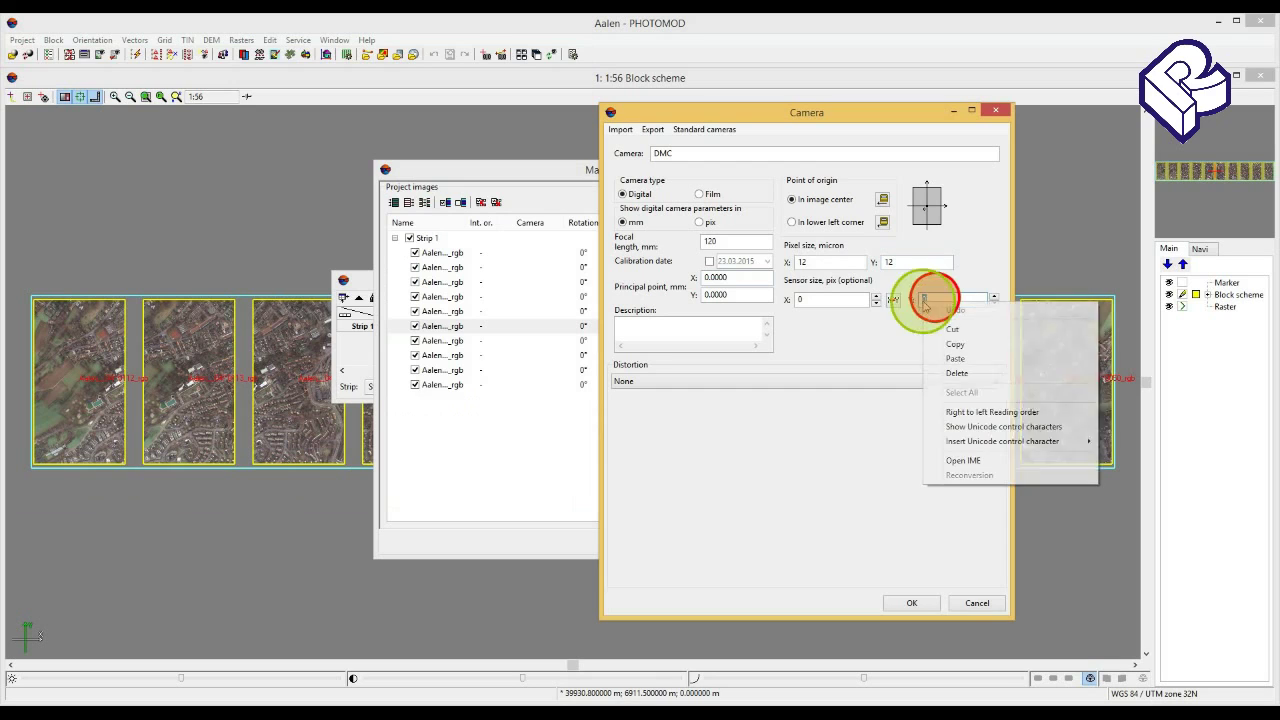
left_click(953, 358)
Copy the sensor dimension 7680 from the certificate into the camera's X sensor size.
key("alt+Tab")
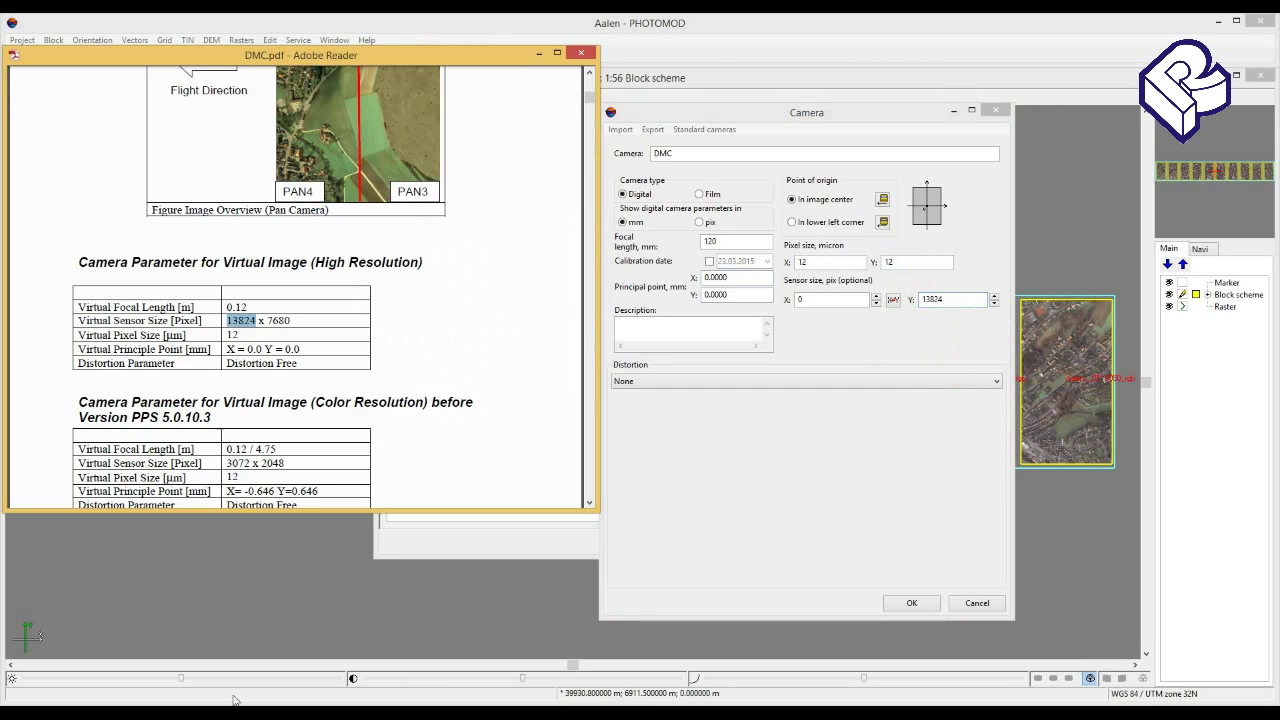
left_click_drag(267, 321, 294, 321)
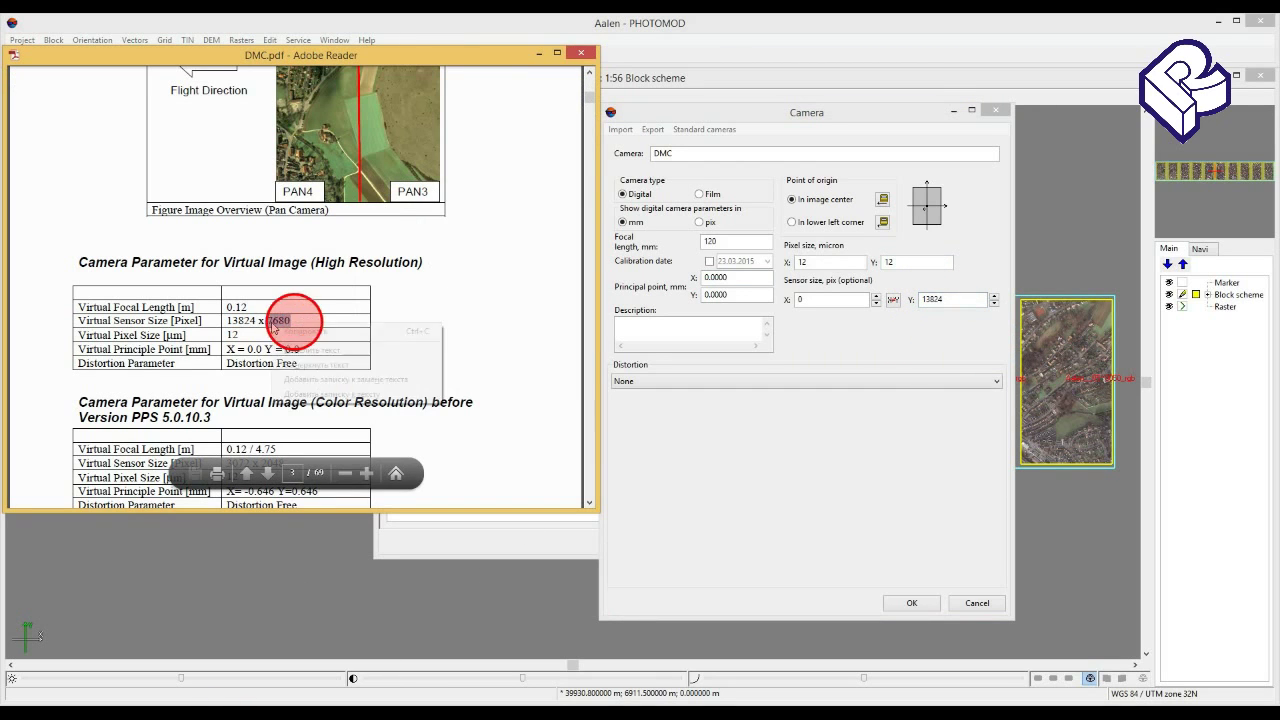
right_click(290, 322)
left_click(300, 332)
left_click(803, 300)
double_click(803, 300)
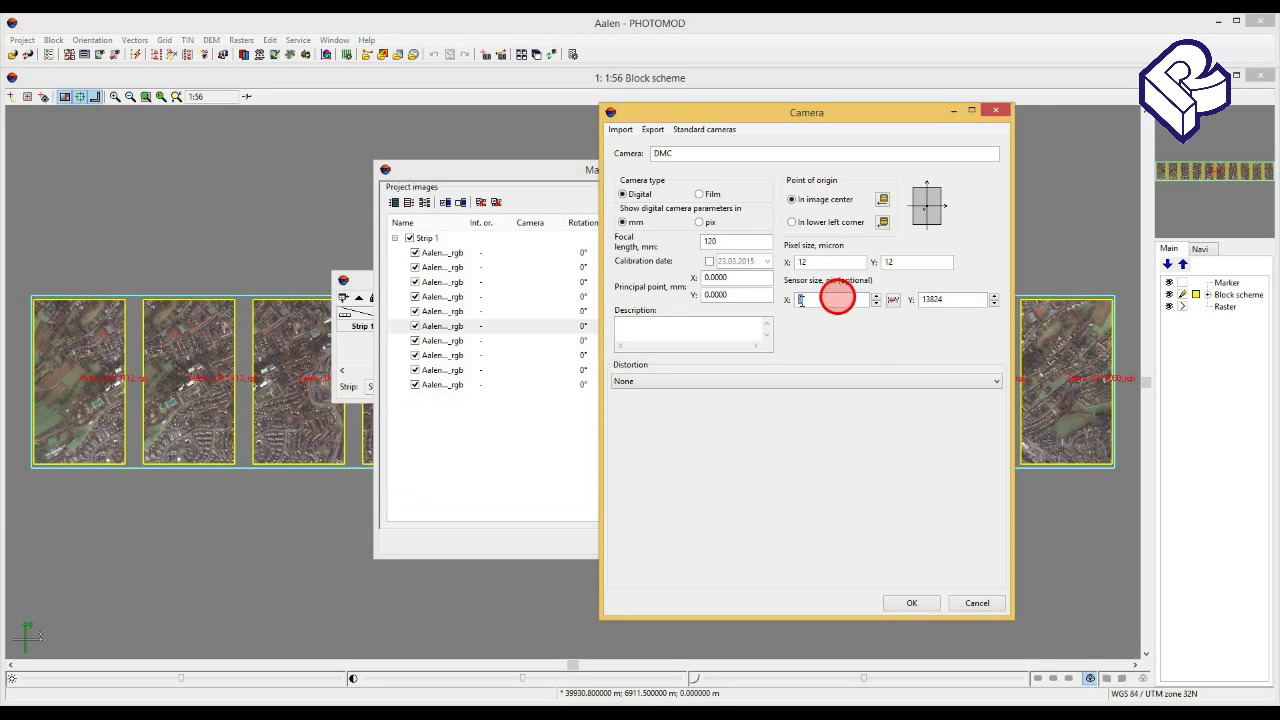
right_click(803, 300)
left_click(829, 359)
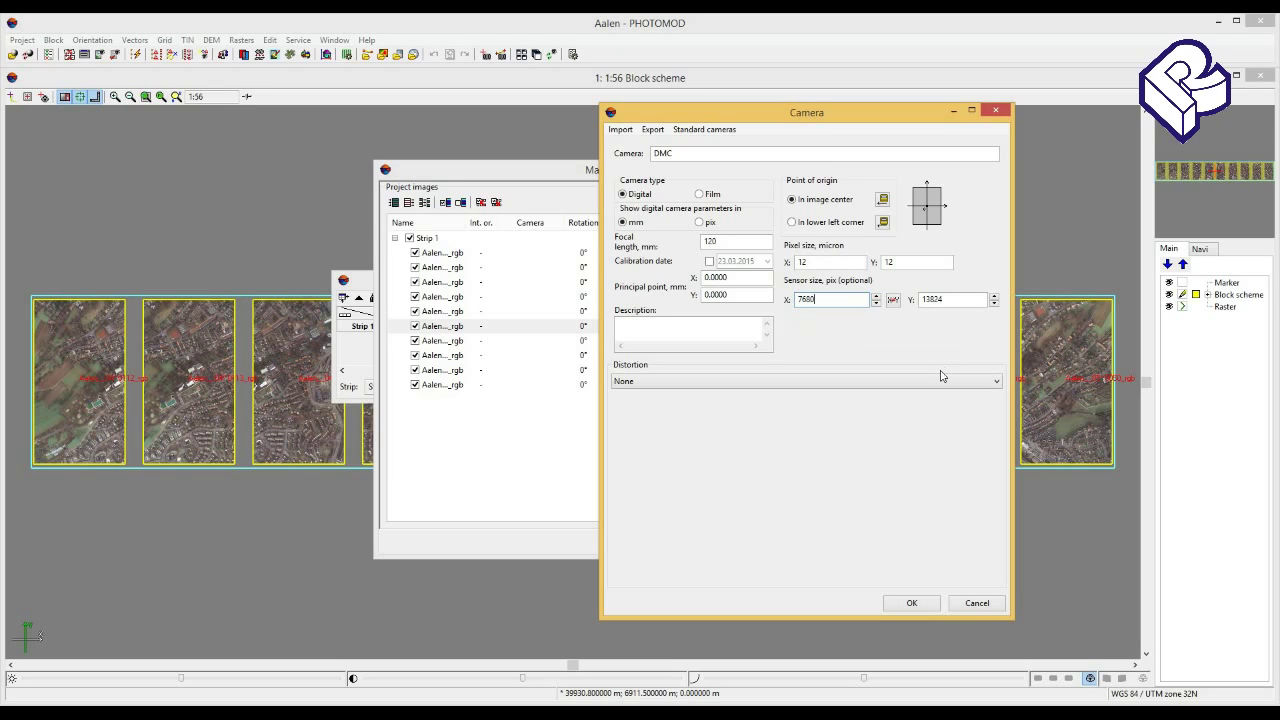
Try recalculating the principal point from a lower left corner origin, and convert the origin back to the image center.
left_click(882, 221)
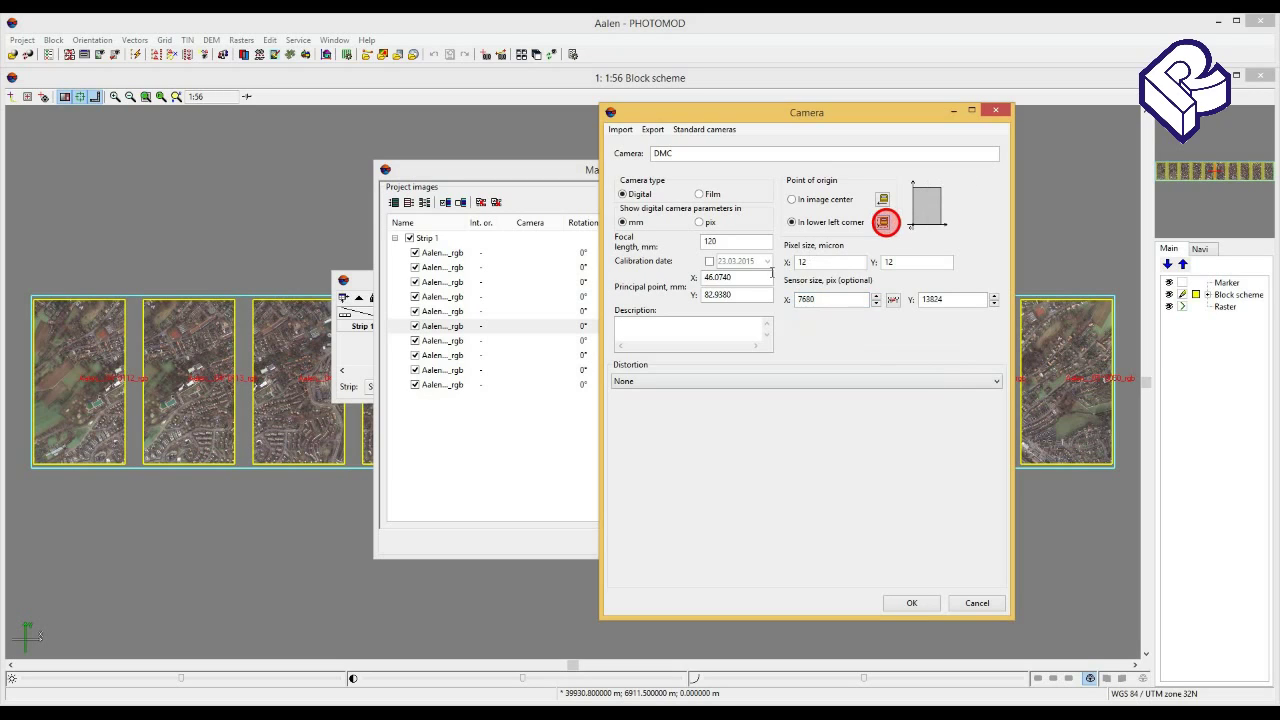
double_click(748, 282)
double_click(737, 295)
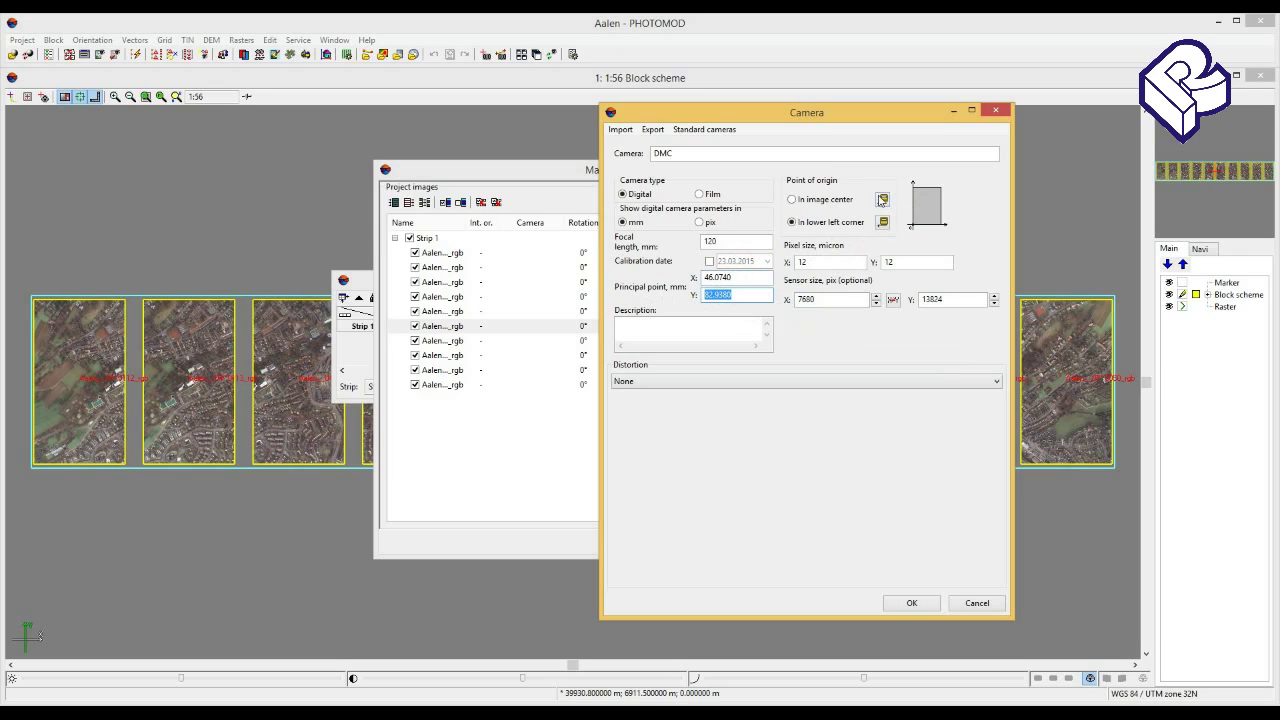
left_click(882, 200)
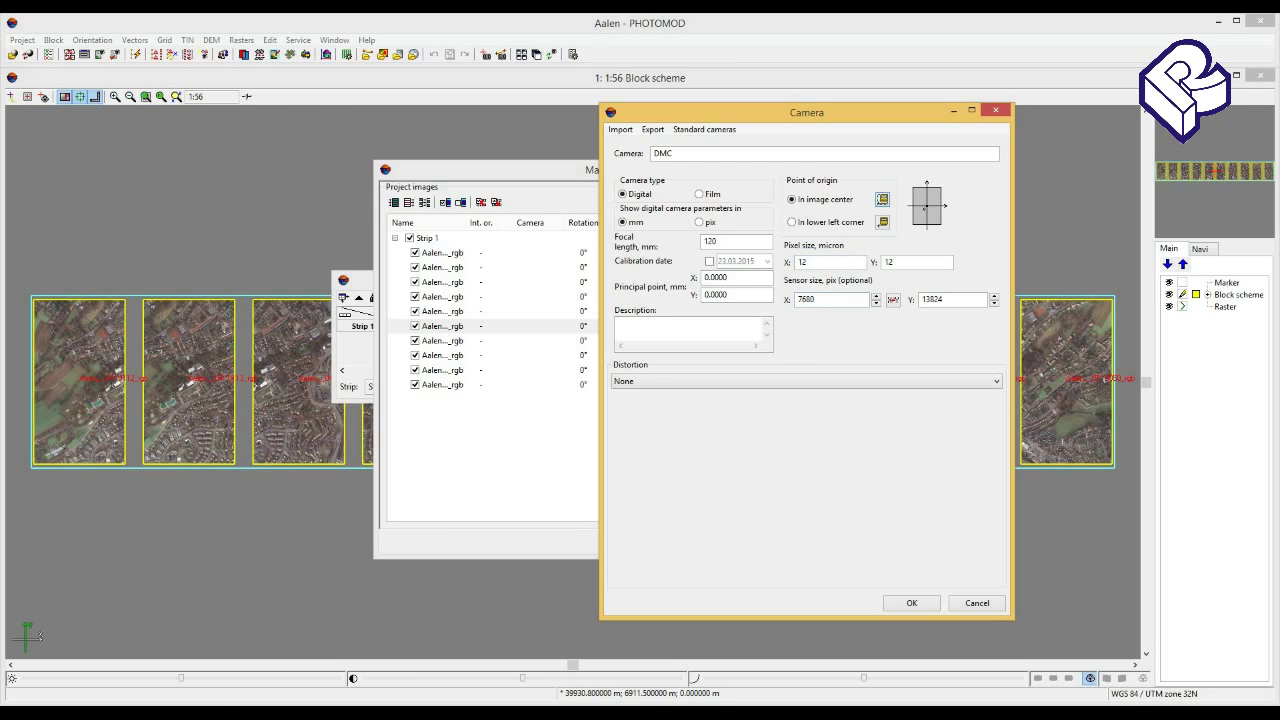
Switch to DMC.pdf in Adobe Reader and highlight the distortion parameter of the high-resolution virtual image.
key("alt+Tab")
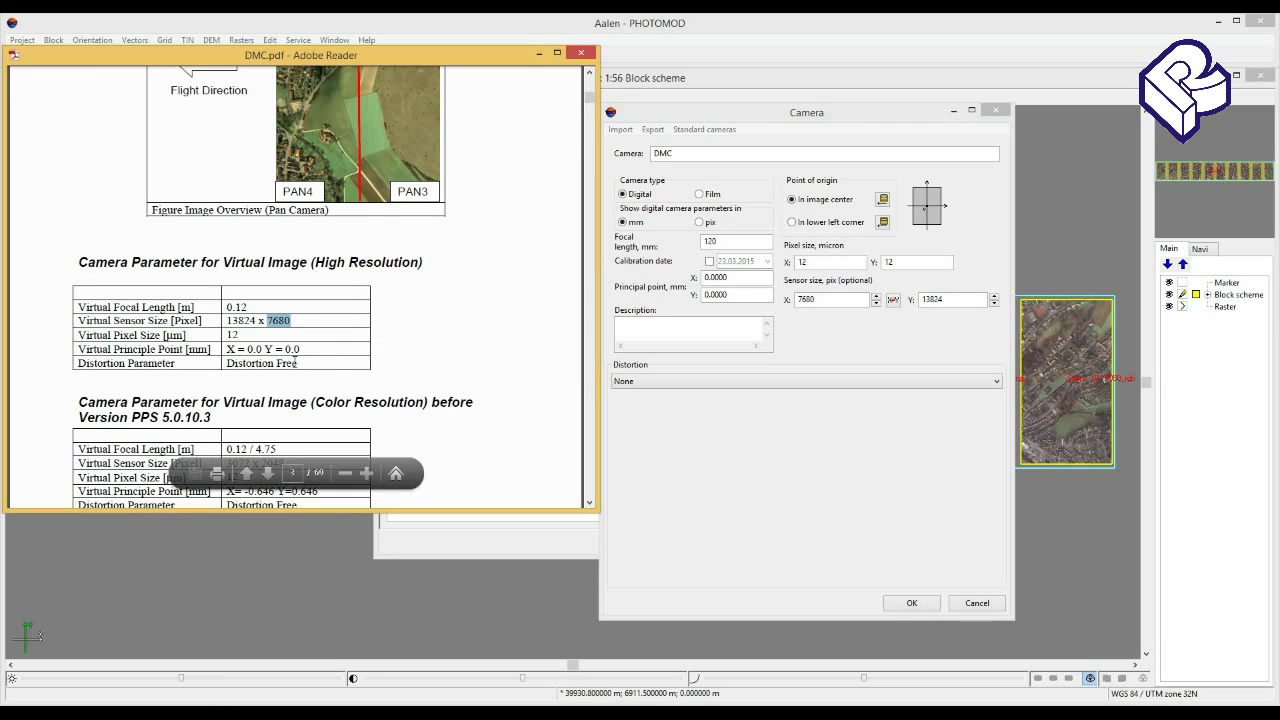
left_click_drag(299, 362, 227, 364)
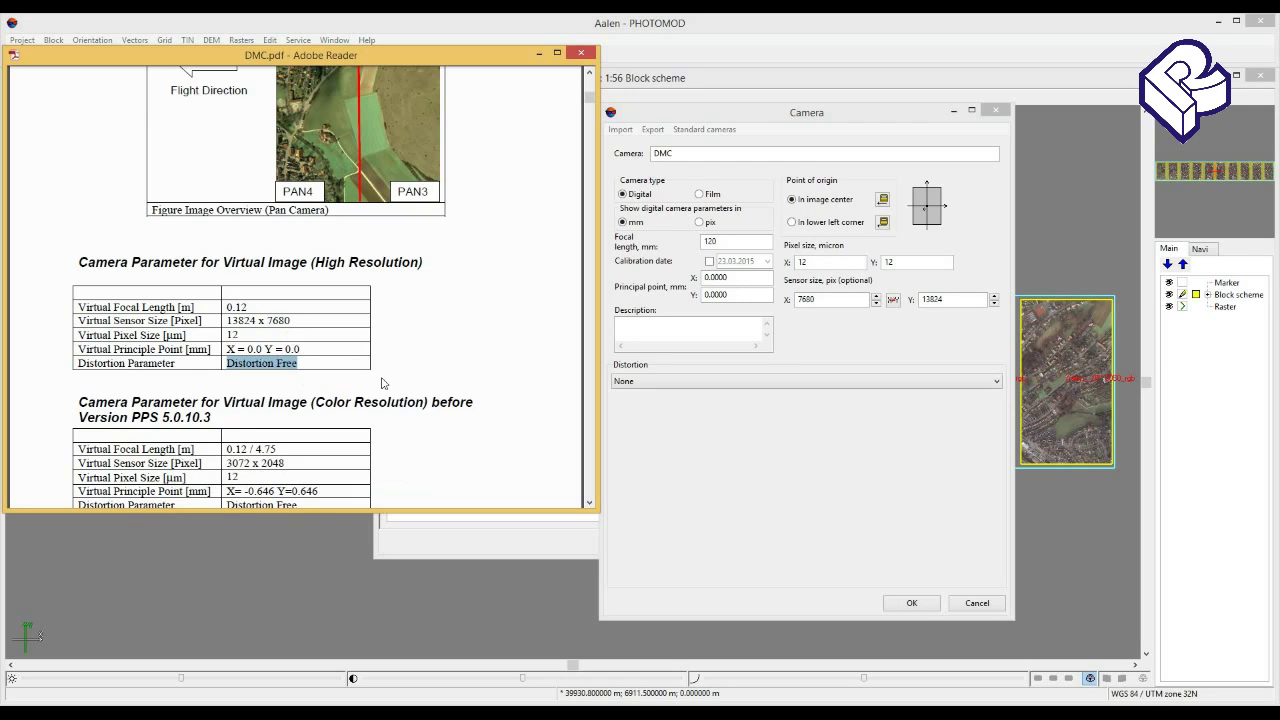
Try the Formula, Radial, 4 directions "+" and 8 directions distortion models for the DMC camera.
left_click(818, 381)
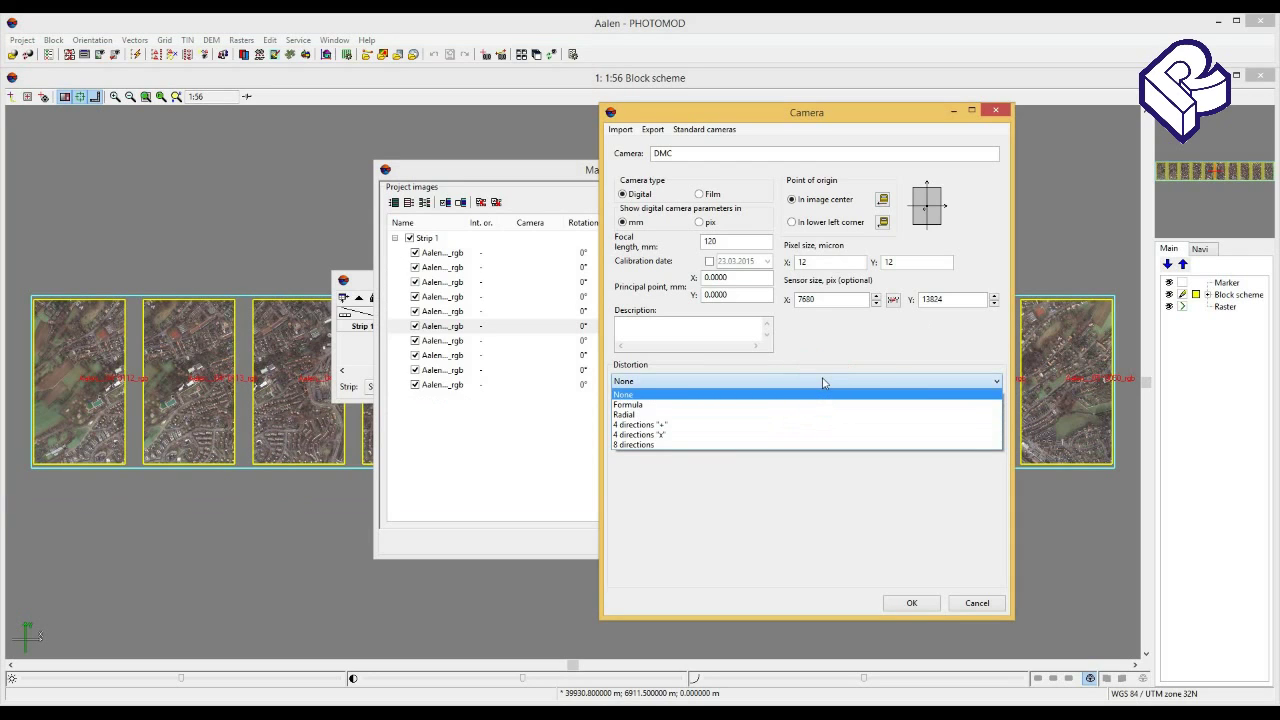
left_click(636, 405)
left_click(636, 390)
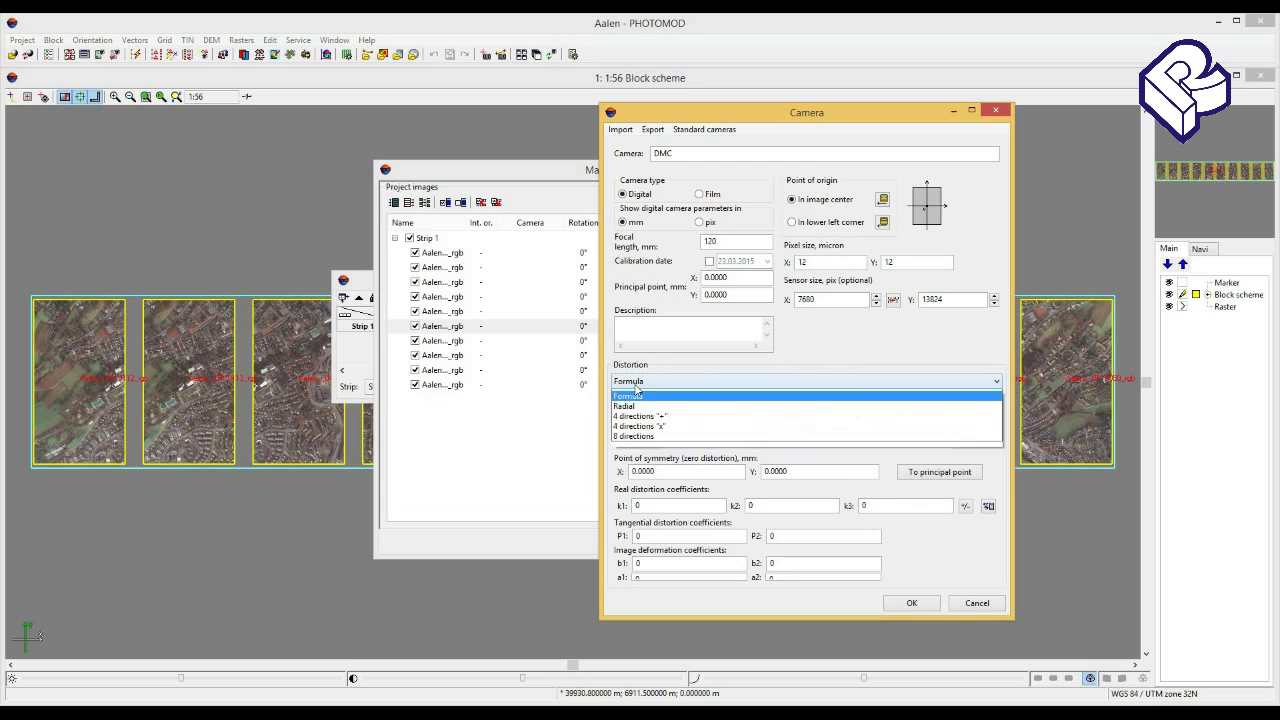
left_click(630, 413)
left_click(641, 384)
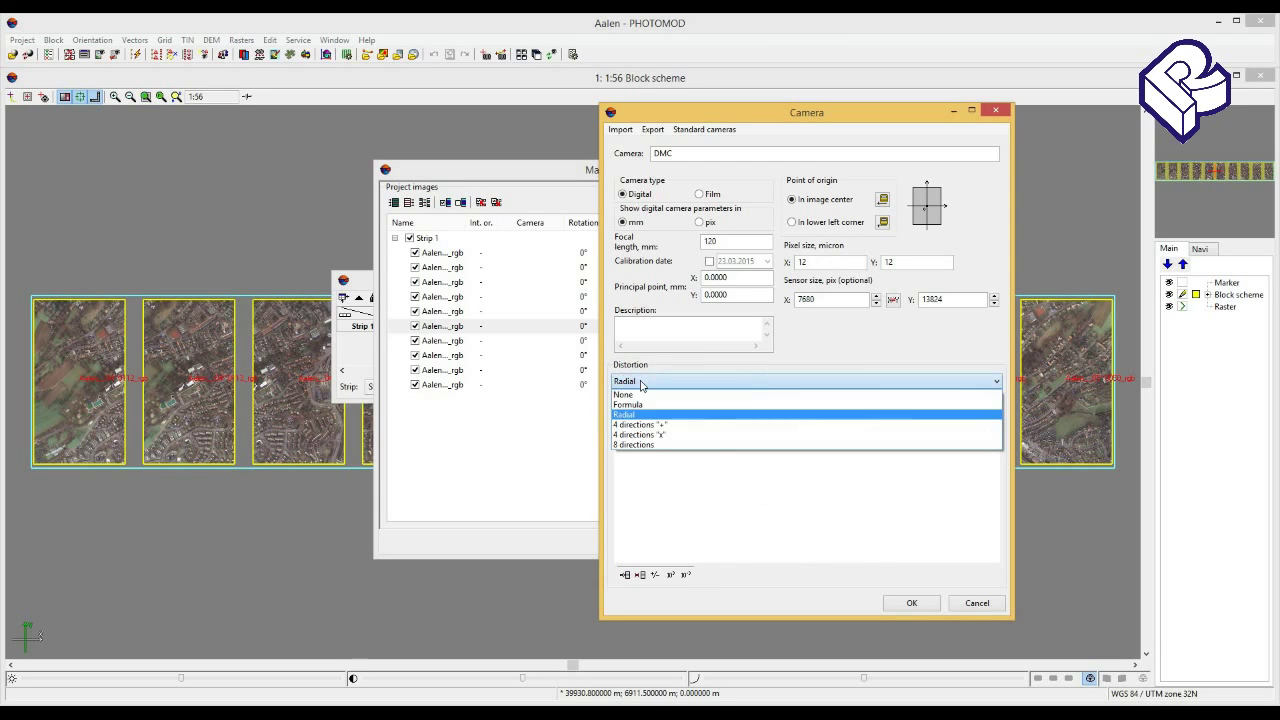
left_click(629, 423)
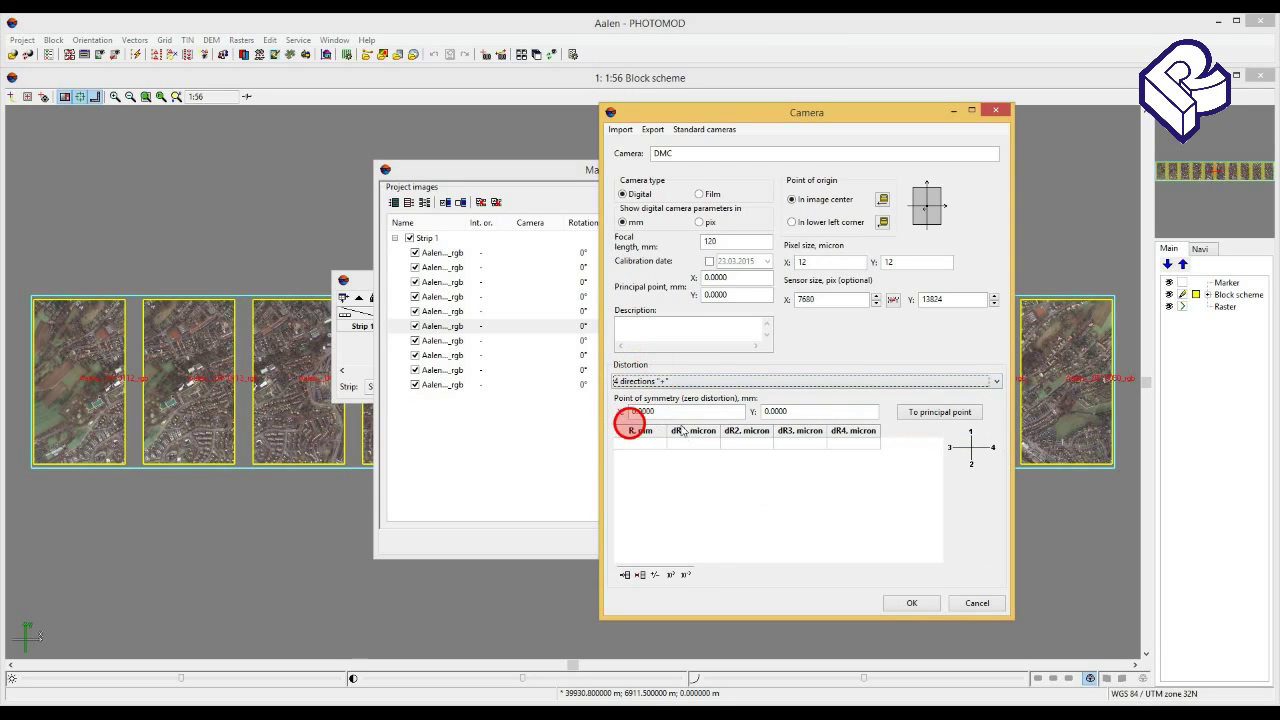
left_click(648, 382)
left_click(645, 454)
left_click(645, 454)
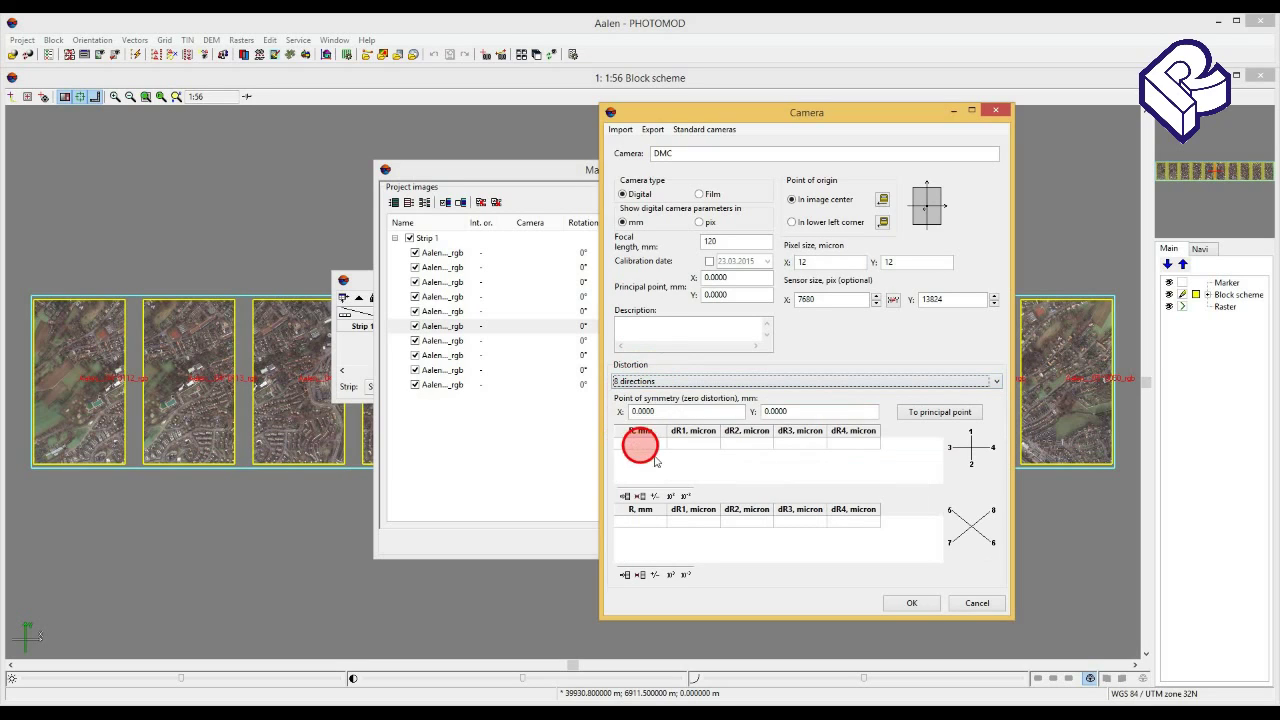
Set the DMC camera's distortion model to None and save the camera to the project.
left_click(657, 382)
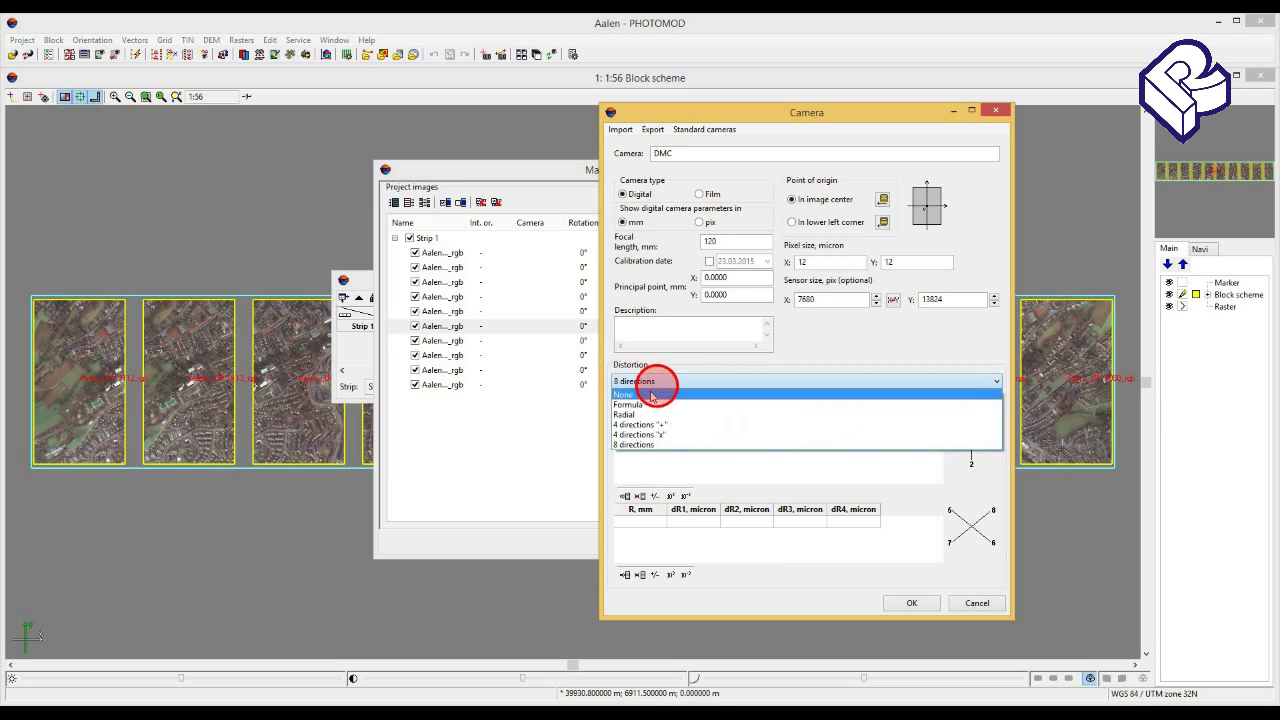
left_click(650, 395)
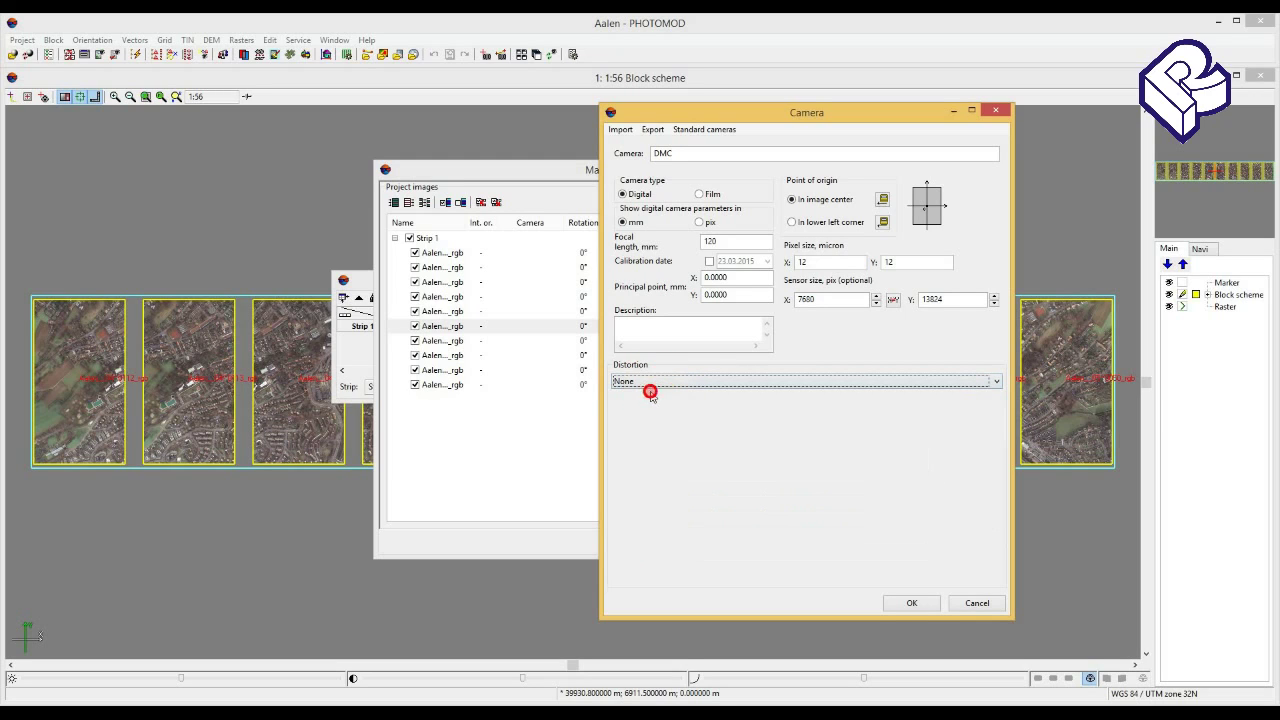
left_click(910, 603)
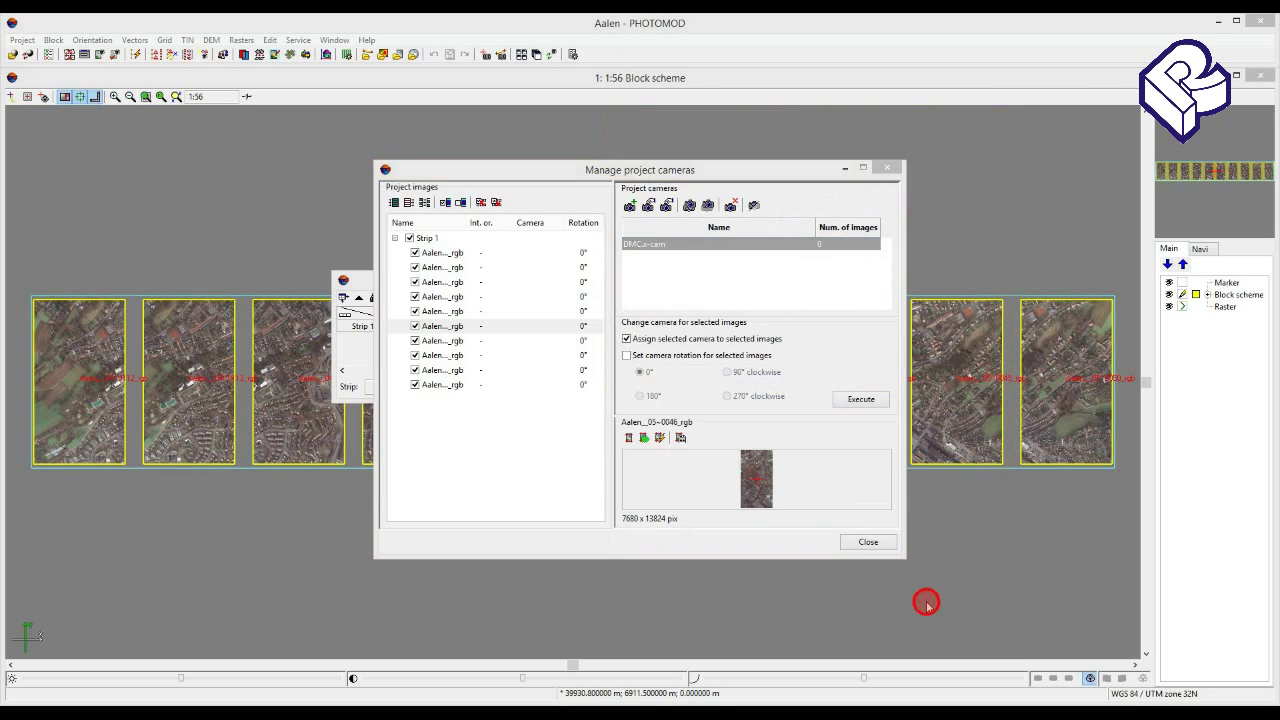
Widen the column of image names and assign the DMC.x-cam camera to all selected images of Strip 1.
left_click(712, 248)
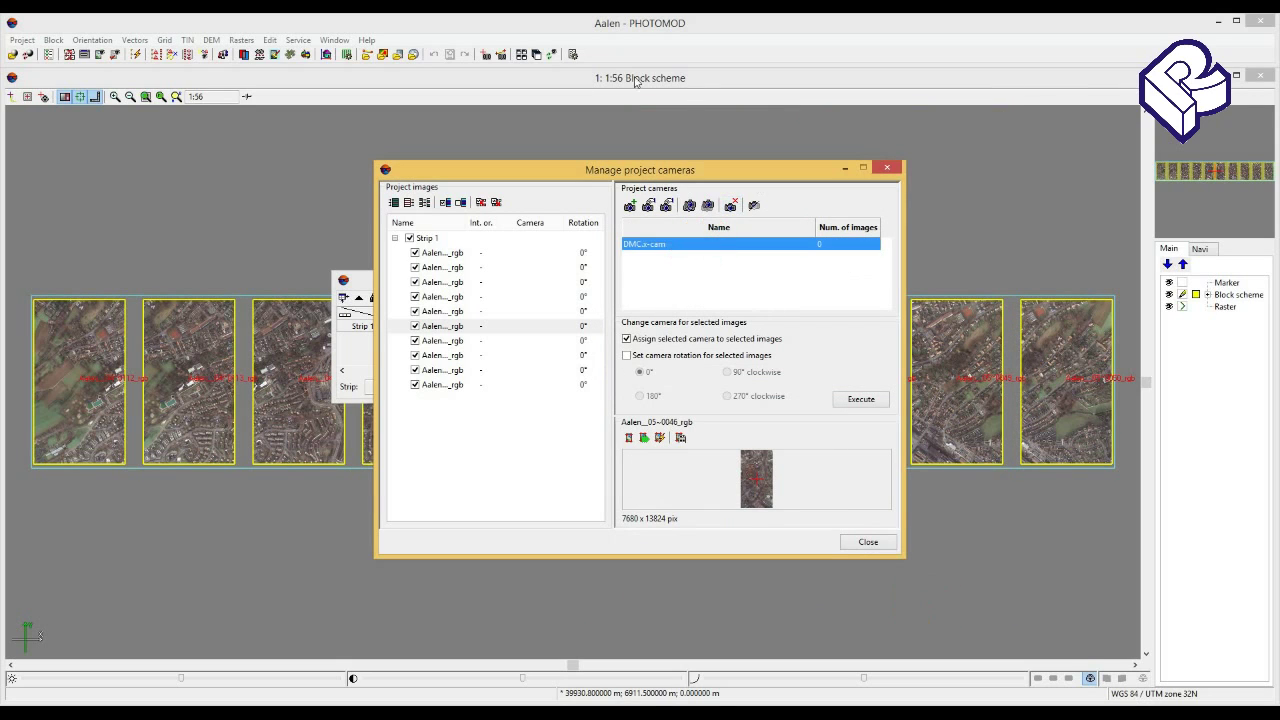
left_click_drag(586, 163, 590, 149)
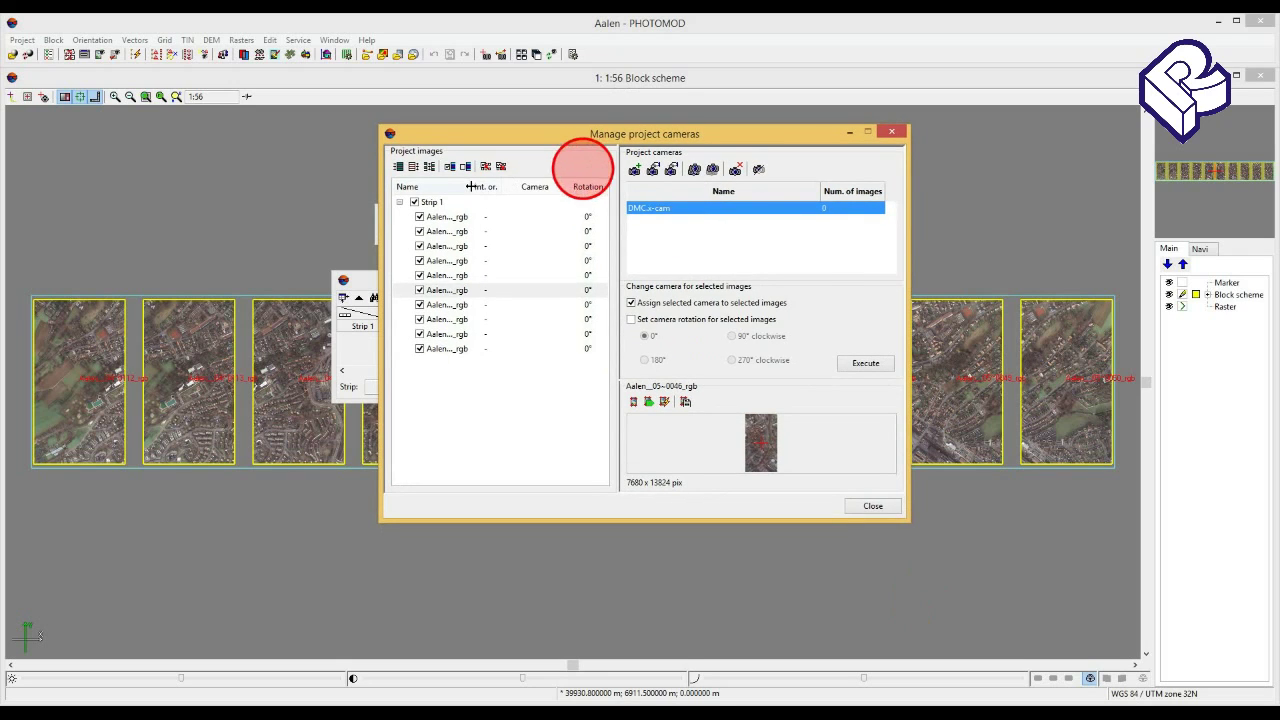
double_click(471, 186)
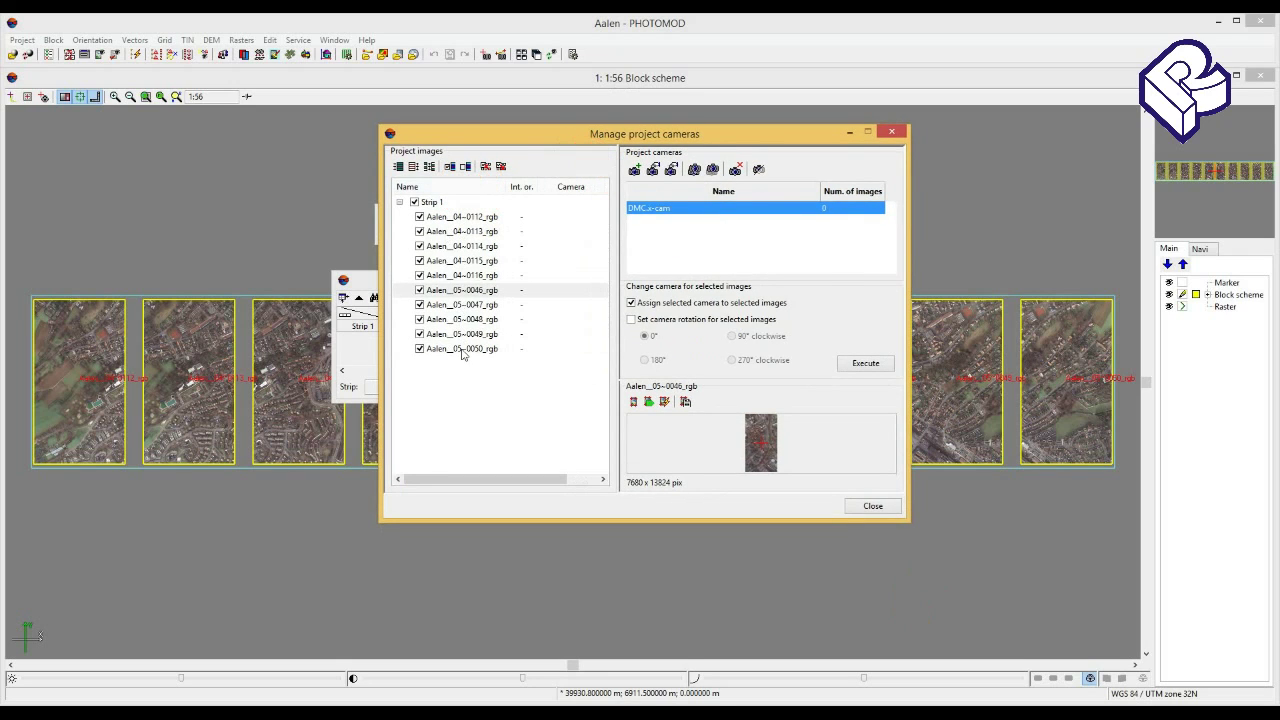
left_click(660, 306)
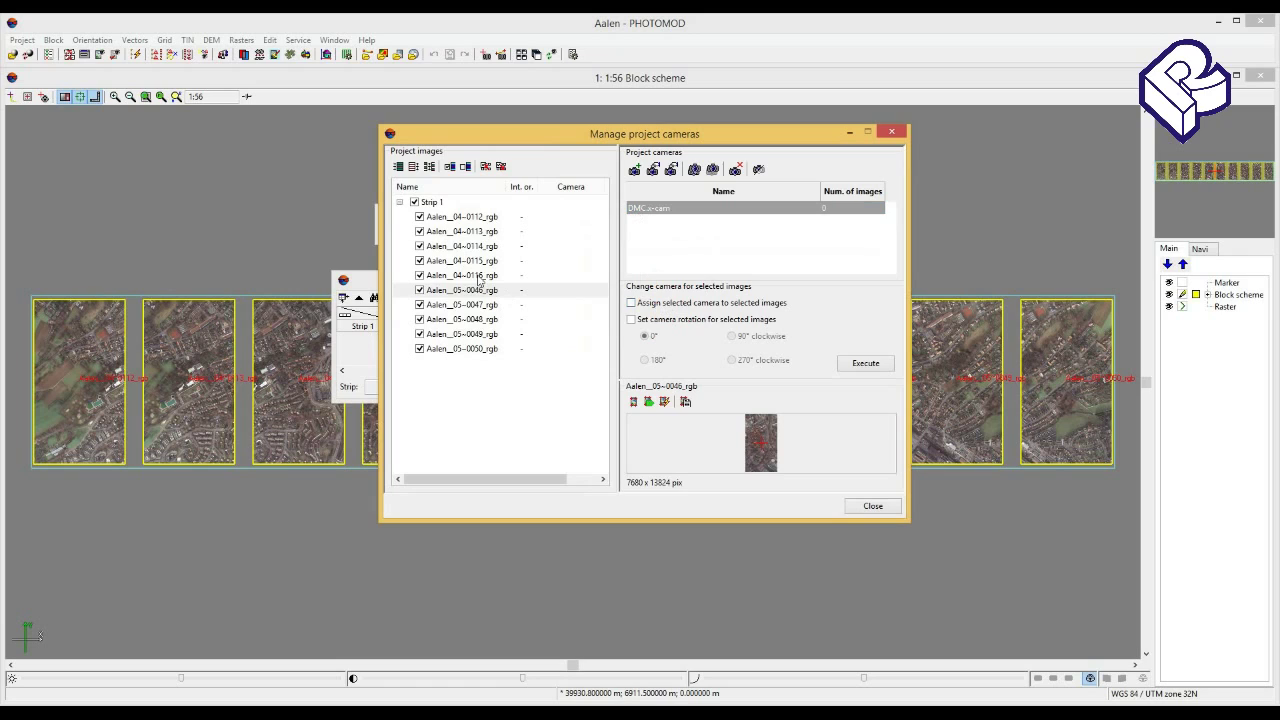
left_click(866, 366)
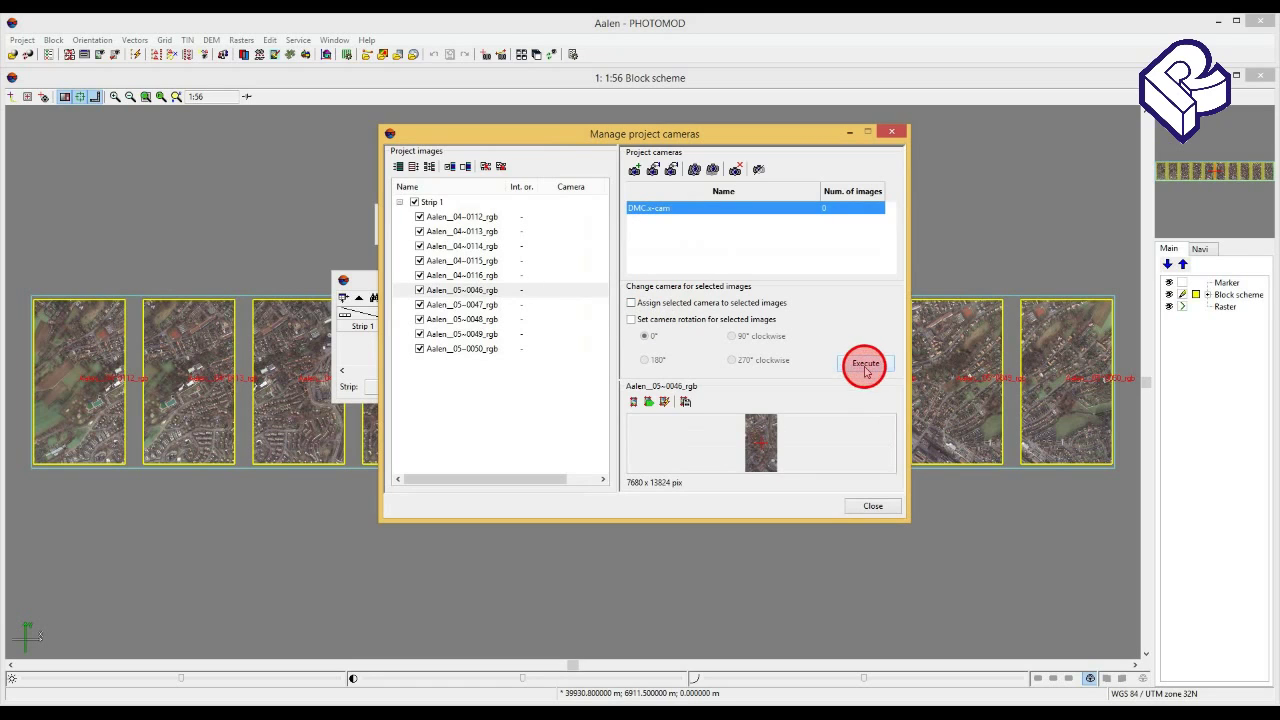
left_click(634, 305)
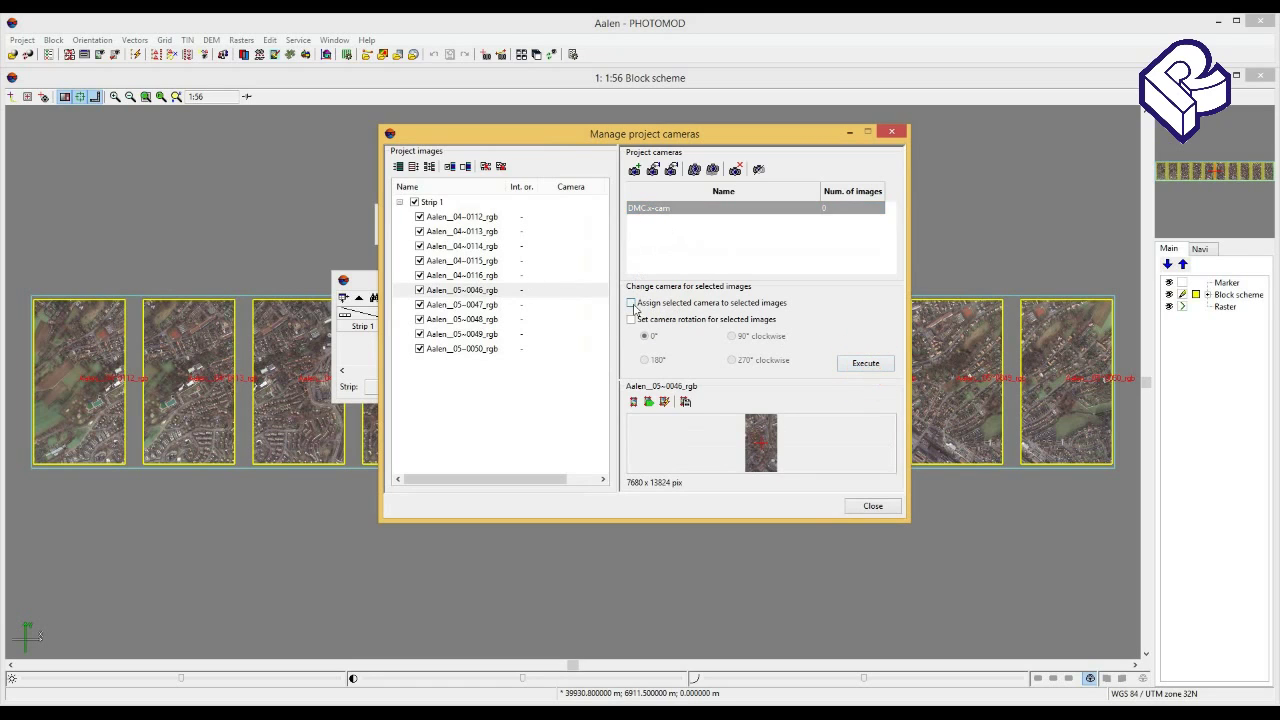
left_click(859, 364)
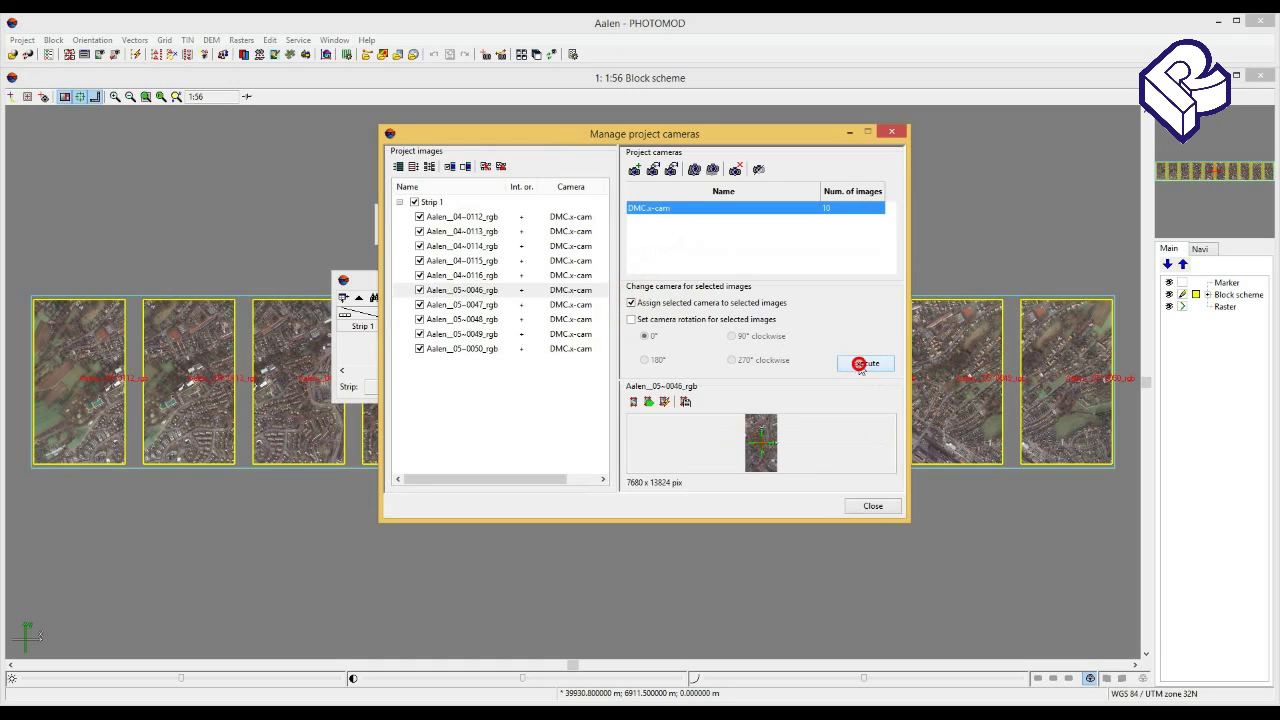
Enable setting the camera rotation for the selected images at 0° and enlarge the camera management window.
left_click_drag(380, 318, 304, 316)
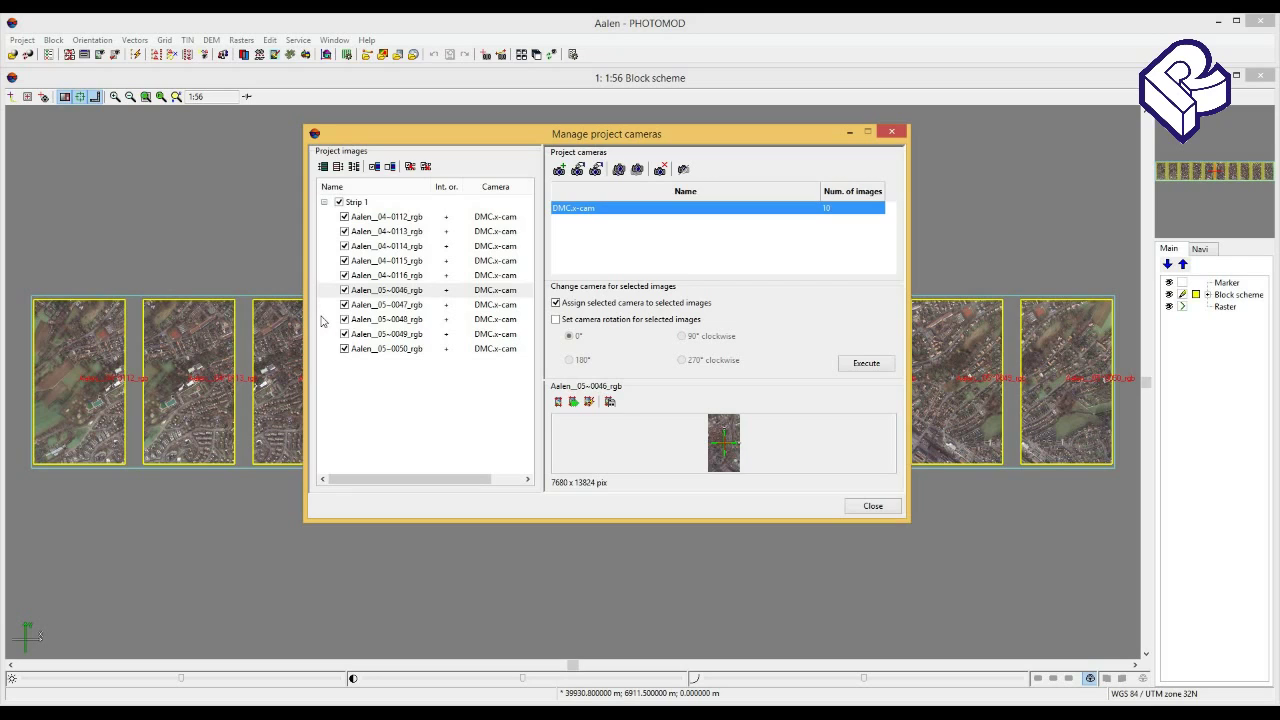
left_click(556, 319)
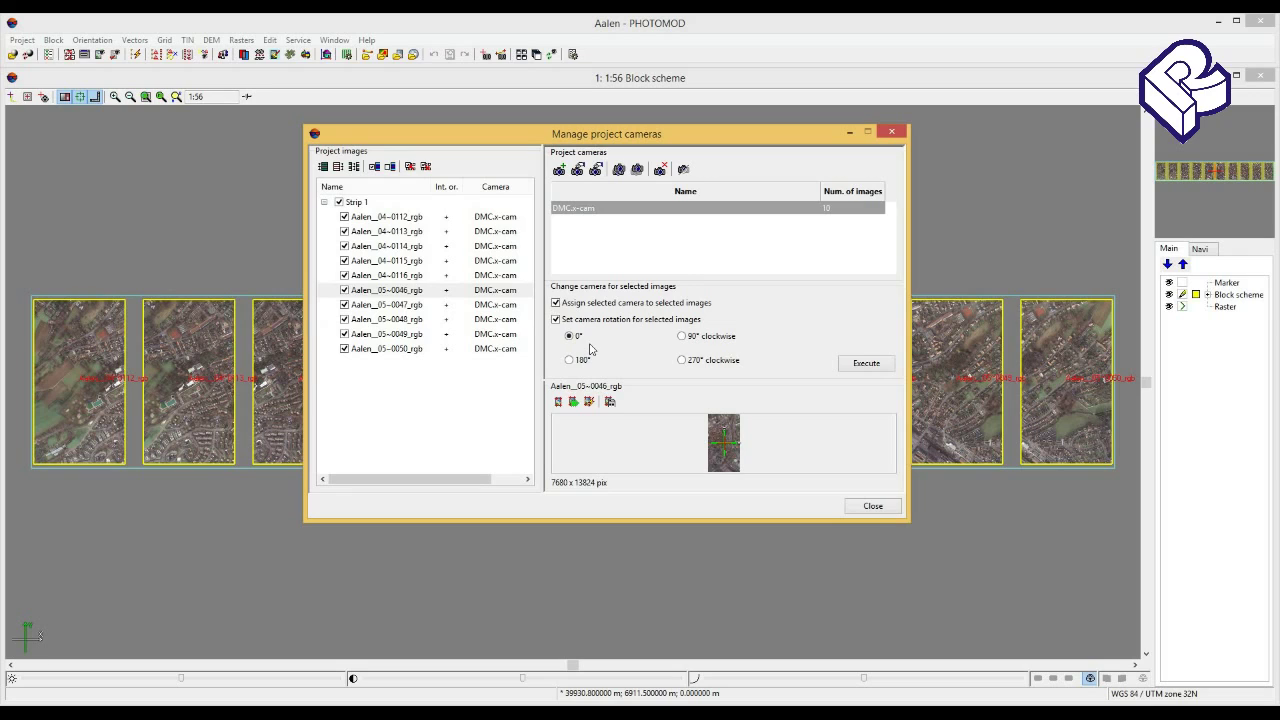
left_click(867, 133)
double_click(672, 518)
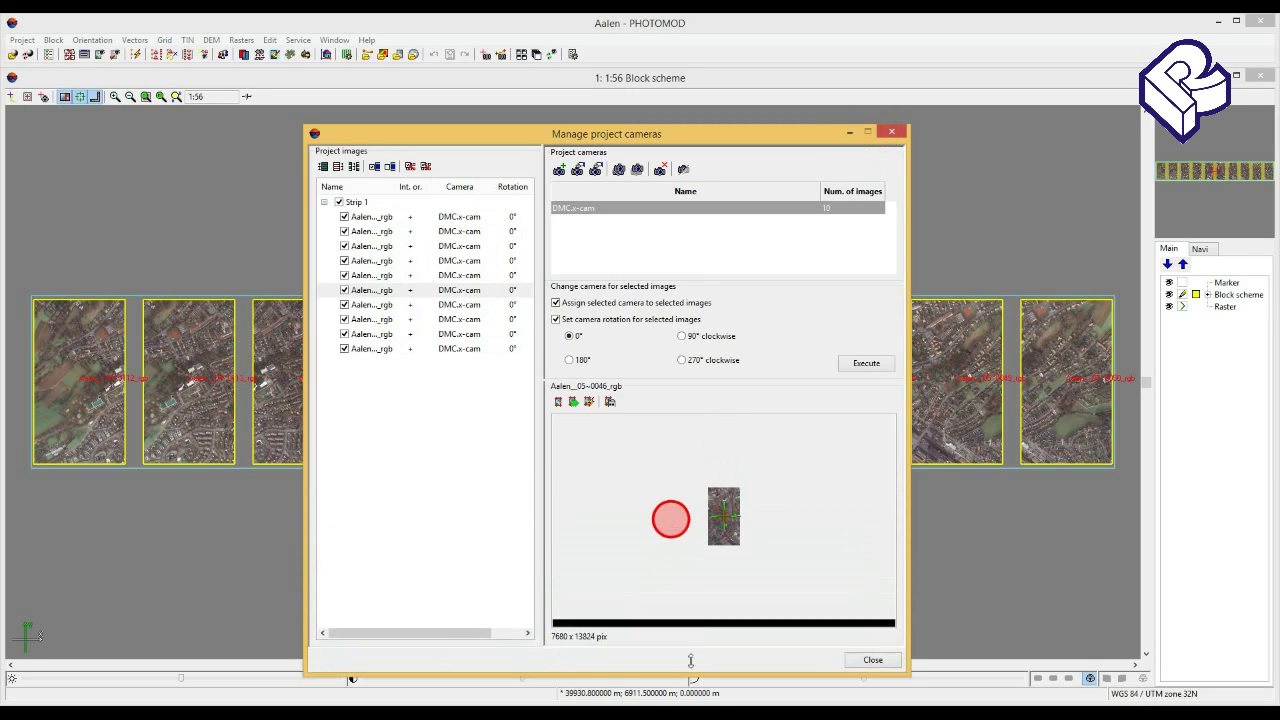
Zoom in on the preview of image Aalen__05~0046_rgb to examine the camera's coordinate axes against the image.
left_click_drag(729, 538, 731, 522)
right_click_drag(729, 524, 728, 513)
scroll(728, 513, "up", 1)
mouse_move(736, 508)
left_mouse_down()
mouse_move(748, 560)
mouse_move(746, 514)
mouse_move(737, 520)
left_mouse_up()
scroll(722, 520, "up", 4)
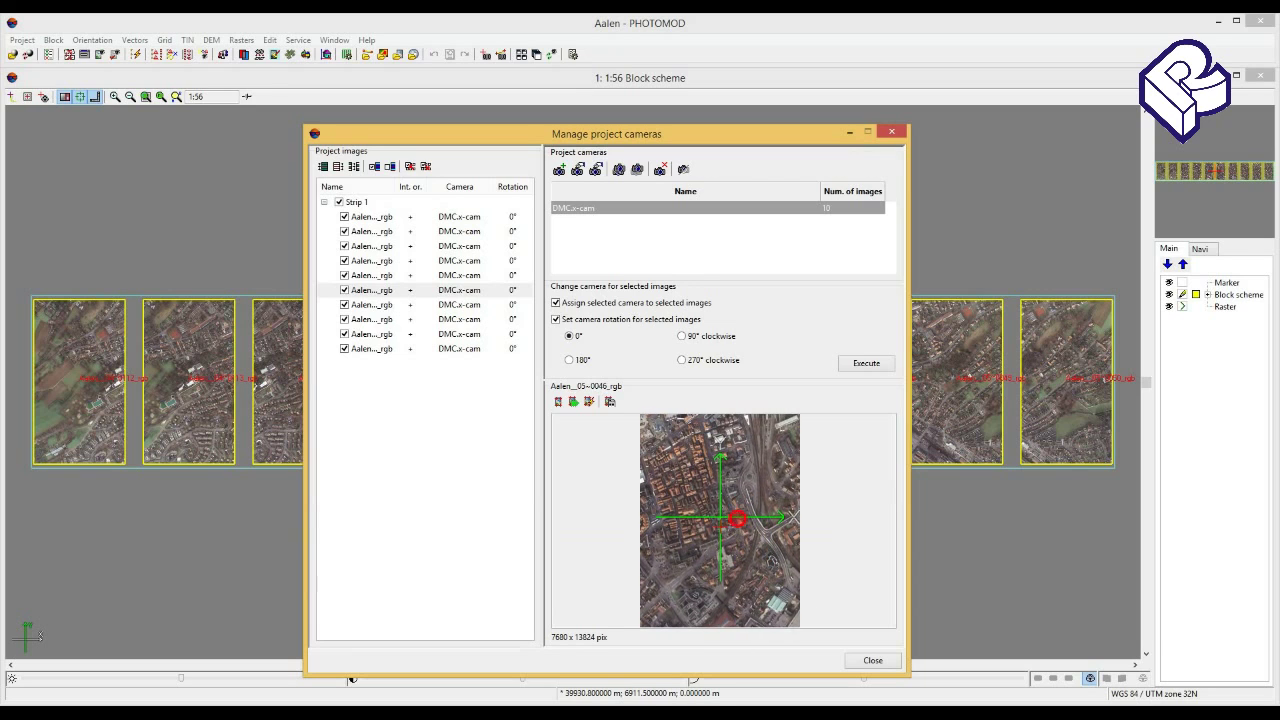
right_click_drag(737, 520, 737, 533)
mouse_move(737, 521)
left_mouse_down()
mouse_move(736, 556)
mouse_move(742, 516)
left_mouse_up()
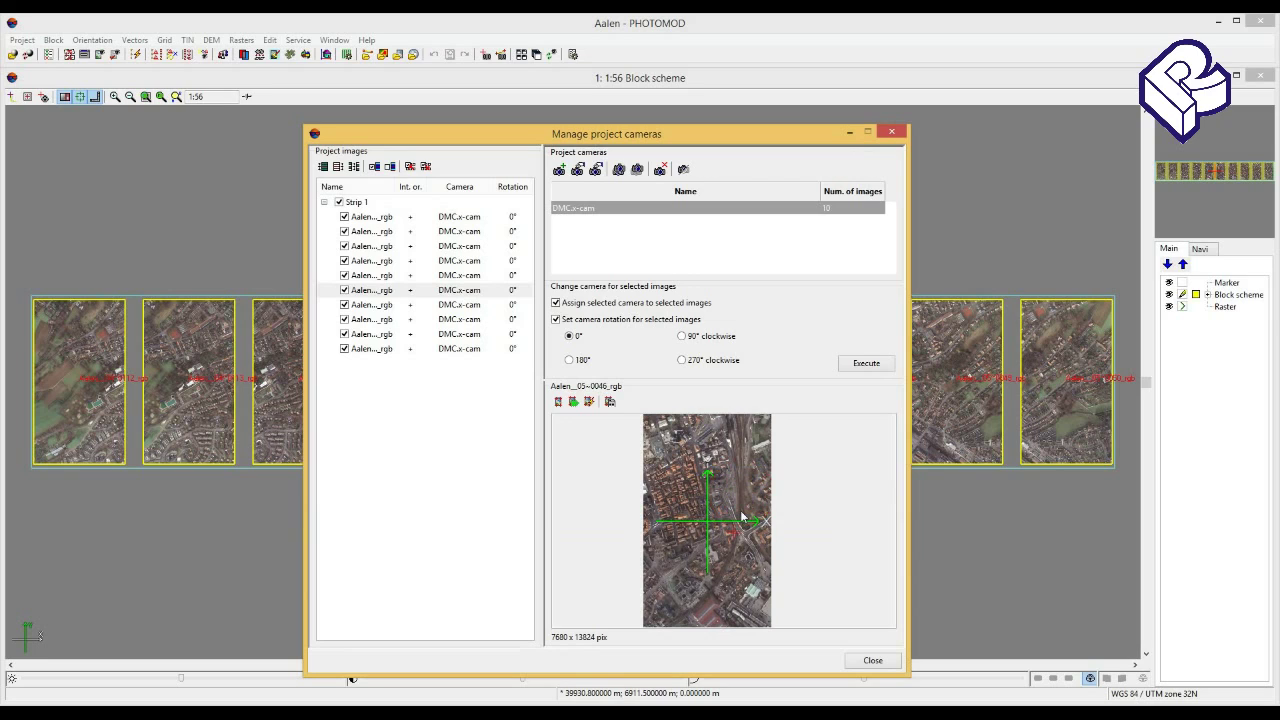
left_click_drag(740, 517, 735, 512)
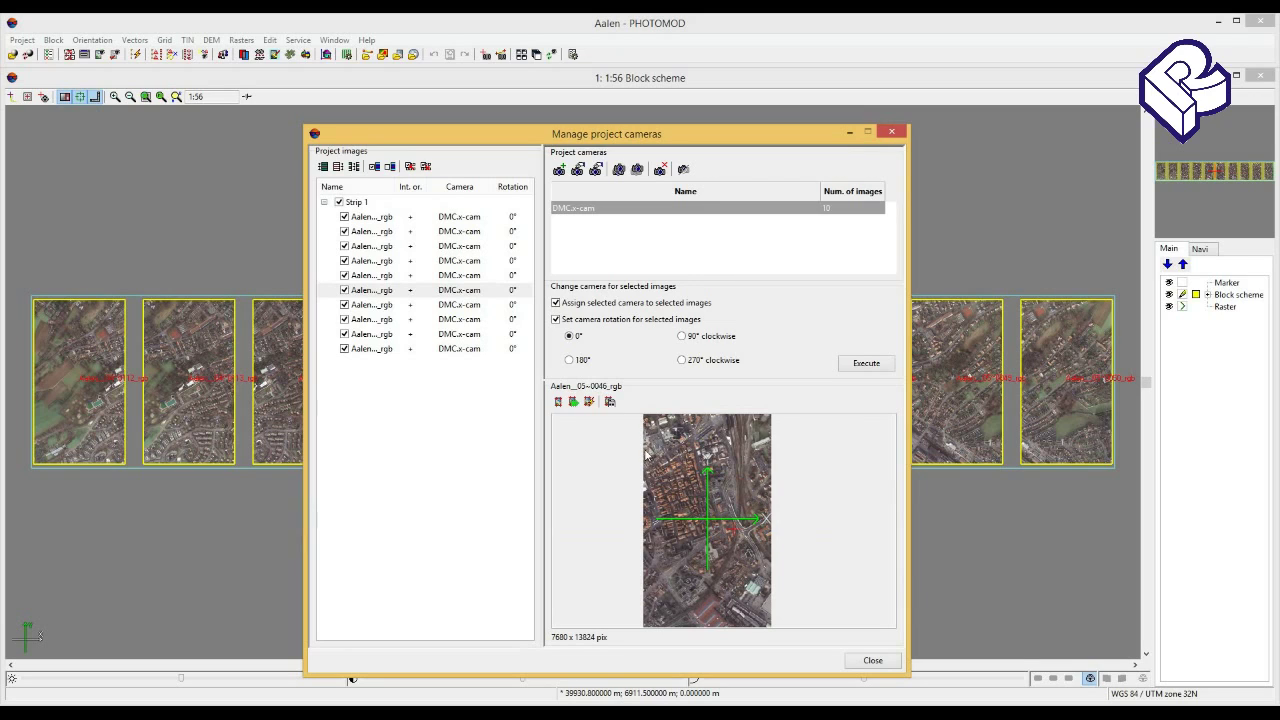
Review the preview and camera axes of every Strip 1 image from Aalen__04~0112_rgb to Aalen__05~0050_rgb.
left_click(363, 218)
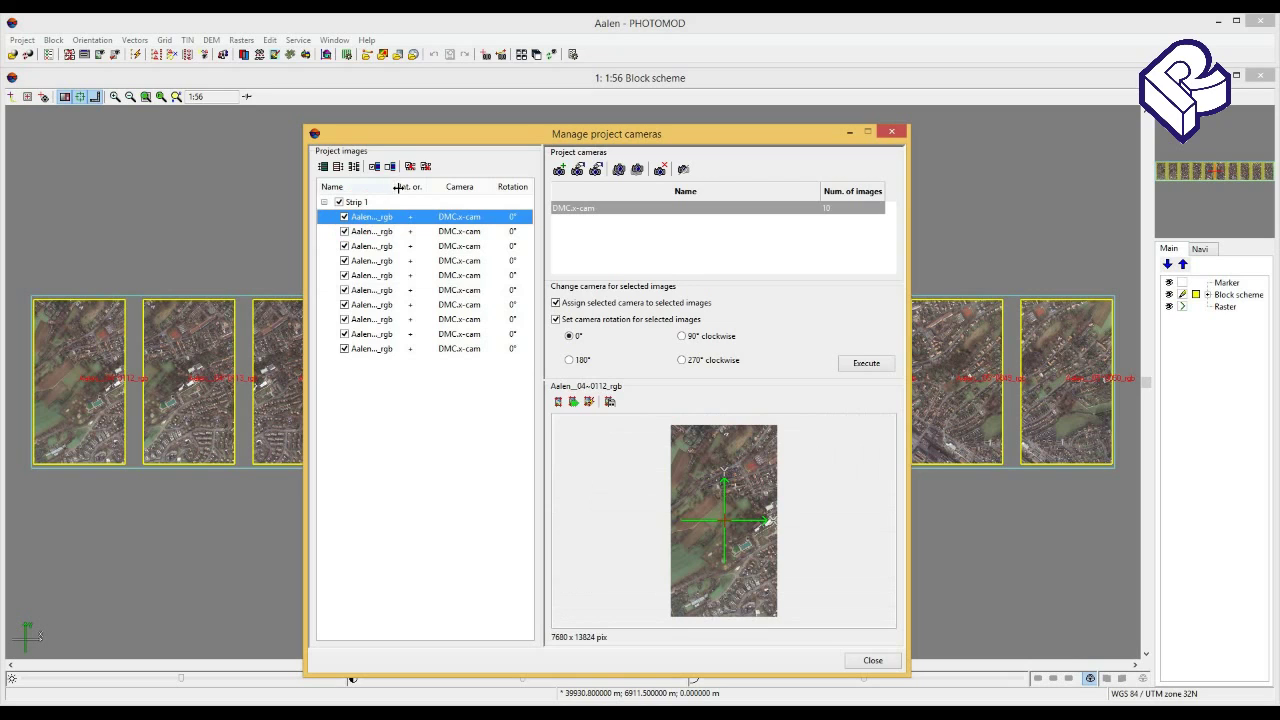
left_click_drag(398, 186, 444, 187)
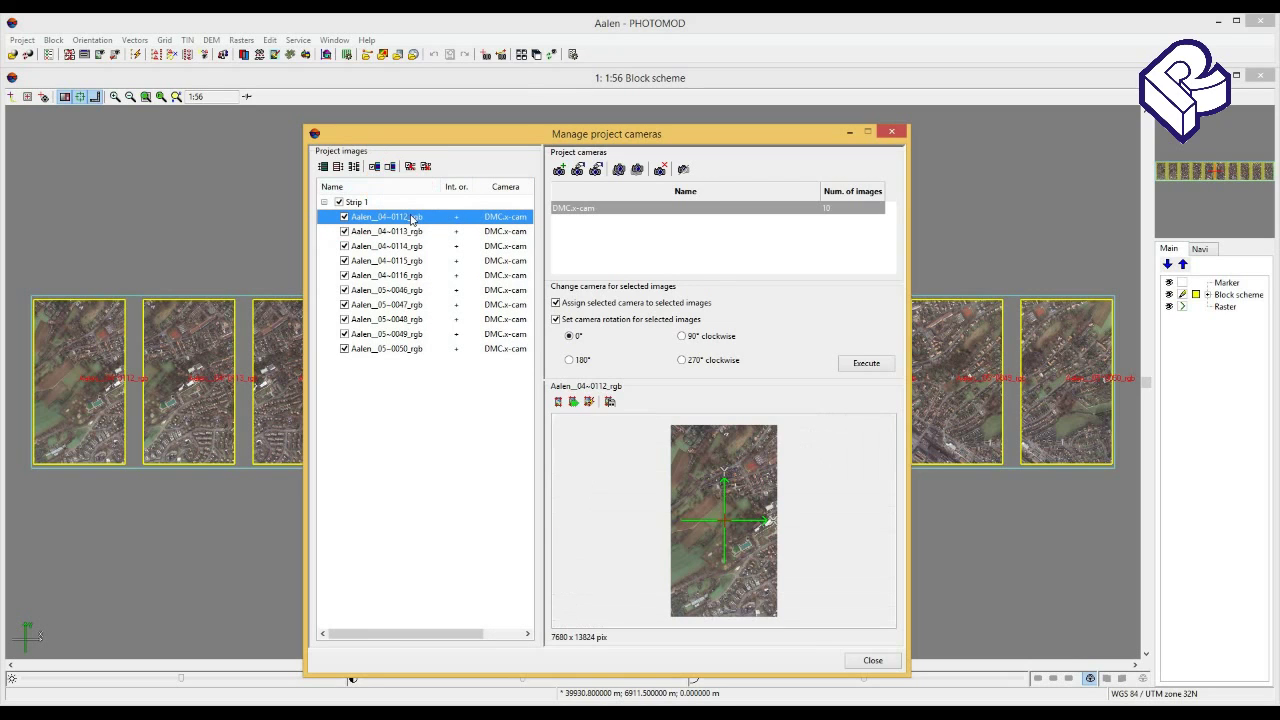
left_click(410, 216)
key("Down")
key("Down")
key("Down")
key("Down")
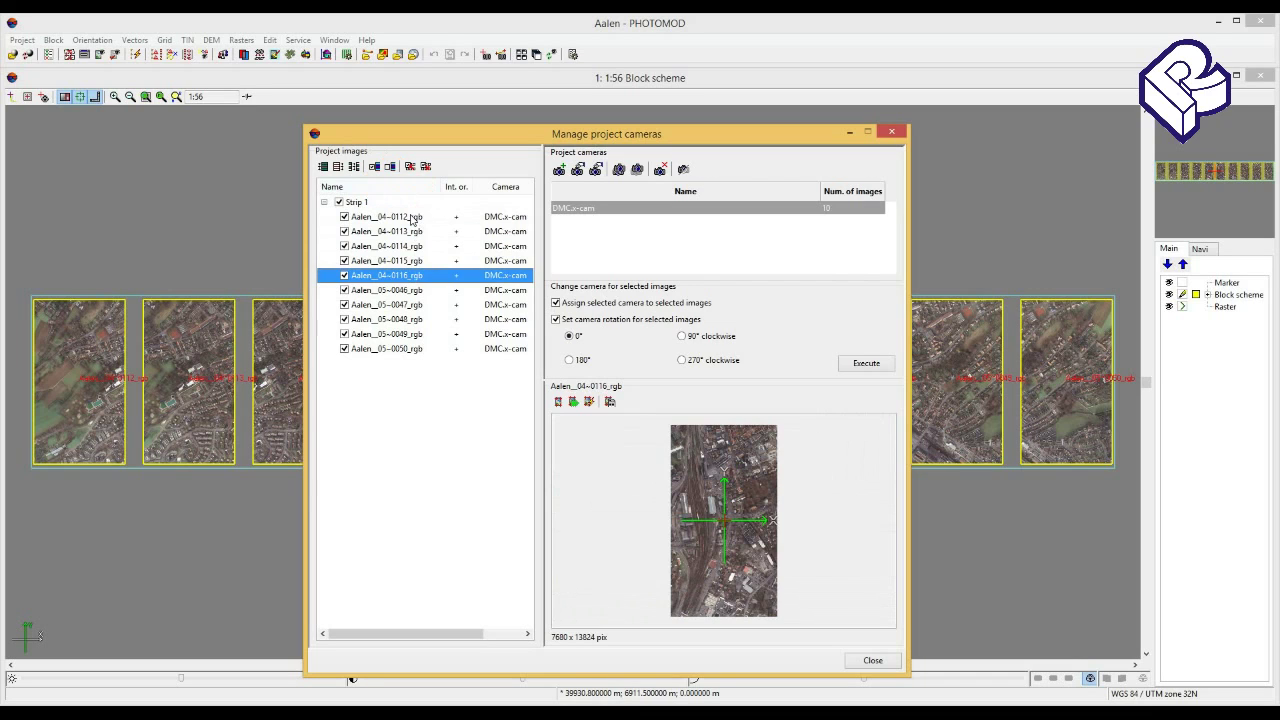
key("Down")
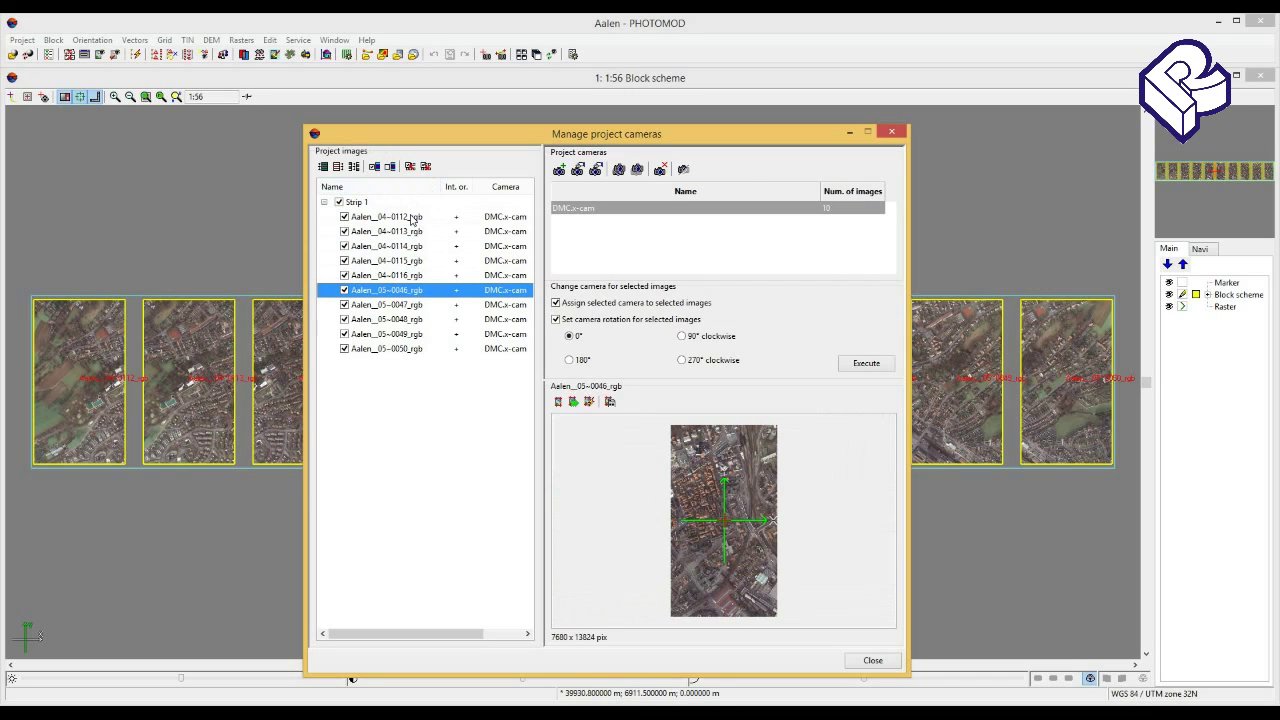
key("Down")
key("Down")
key("Down")
key("Down")
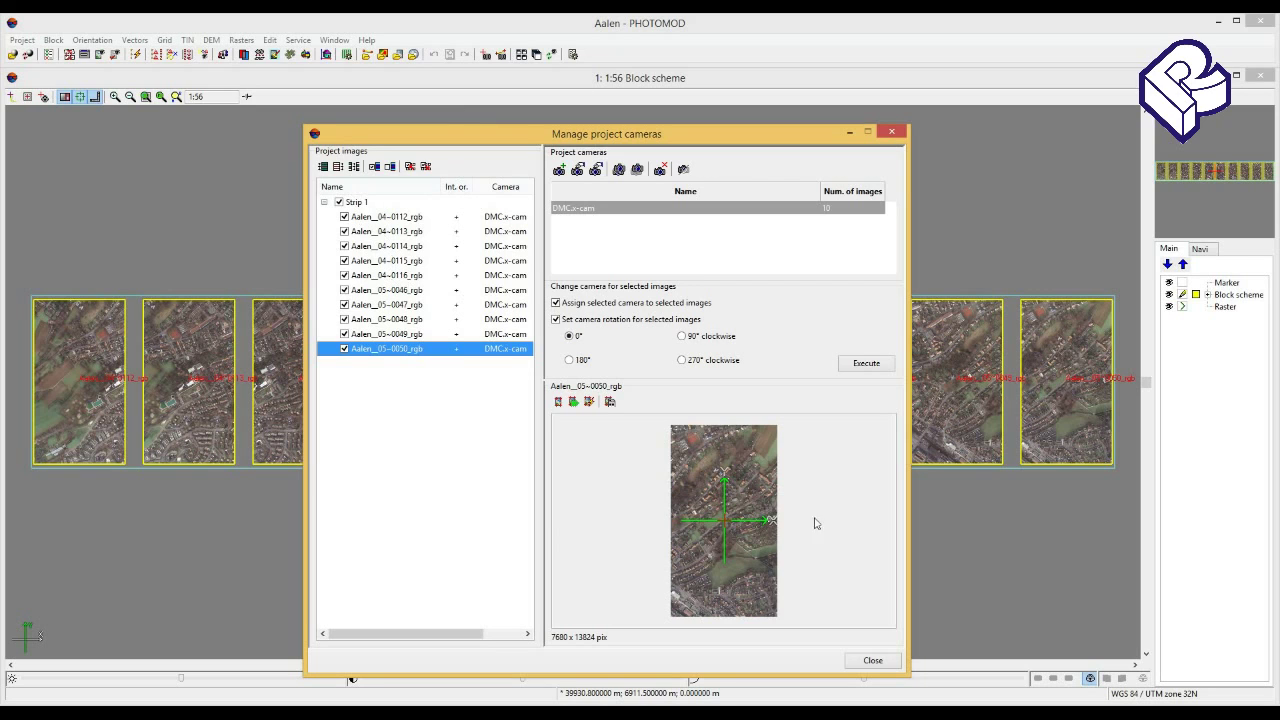
Finish managing the project cameras and close the interior orientation recomputation report.
left_click(885, 661)
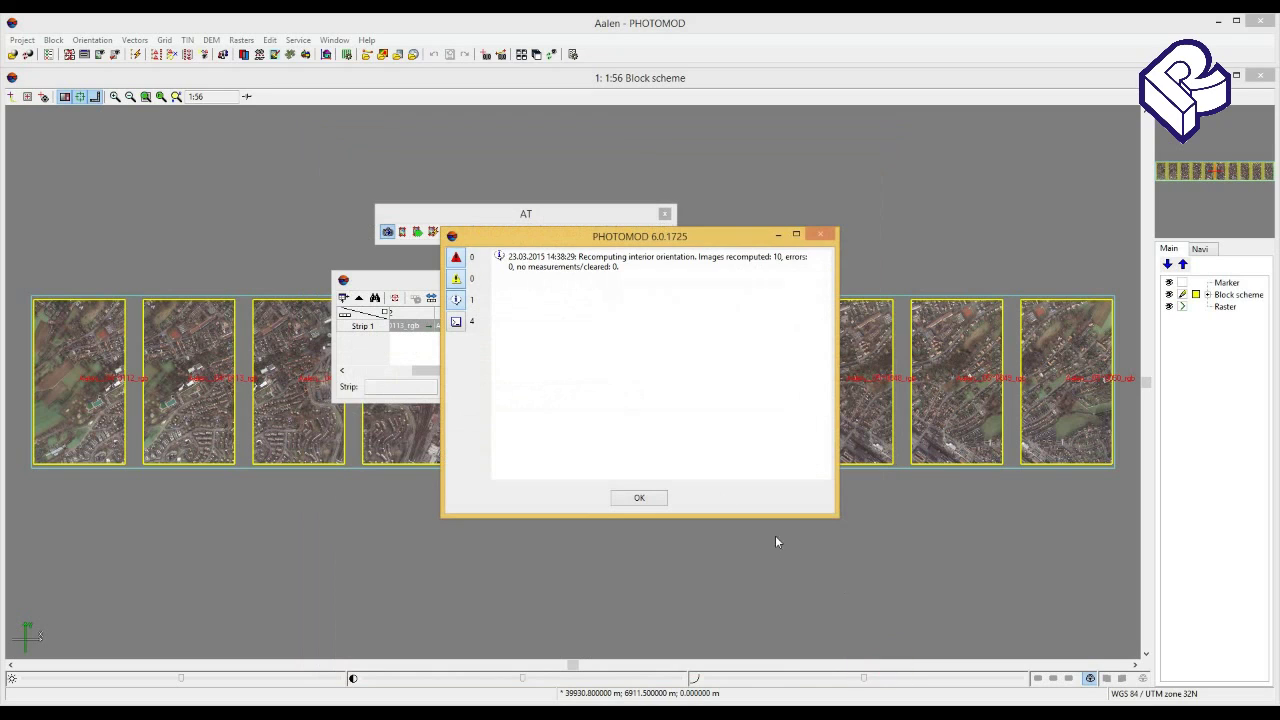
left_click(650, 498)
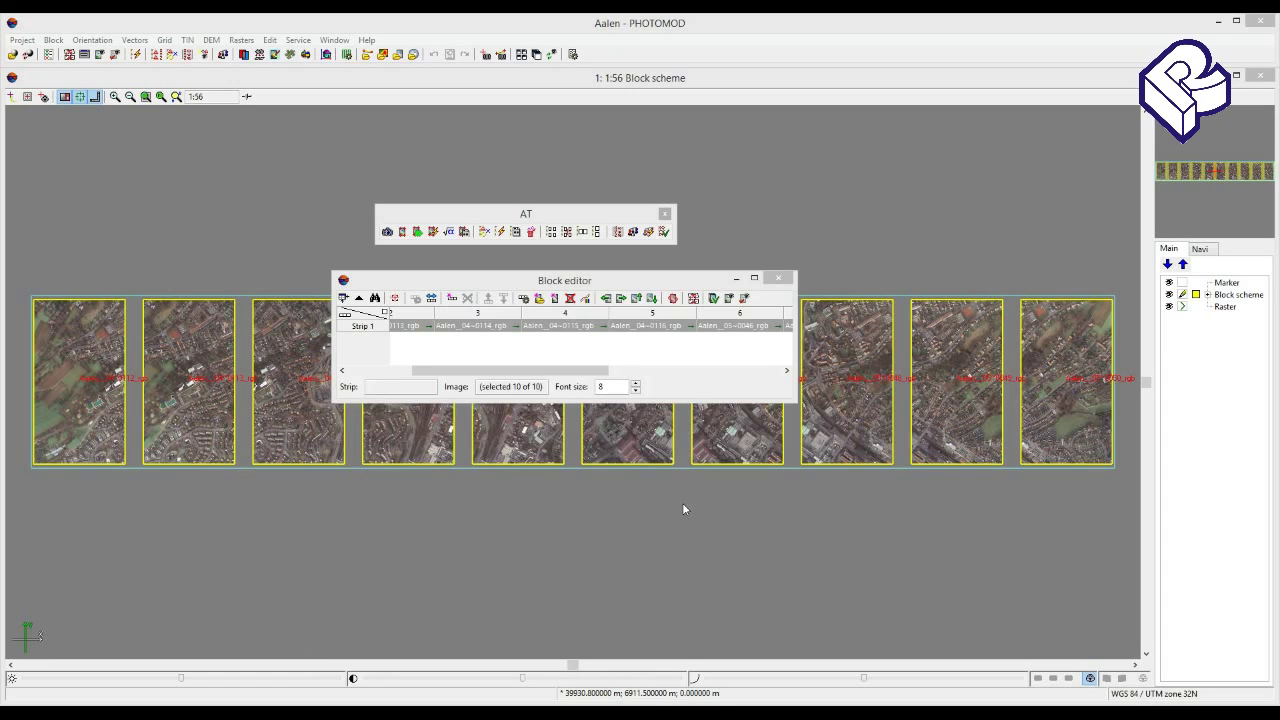
Open aalen_eo_new.txt in Notepad and highlight the projection center coordinates and rotation angles of image Aalen__05~0046_rgb.
left_click(271, 703)
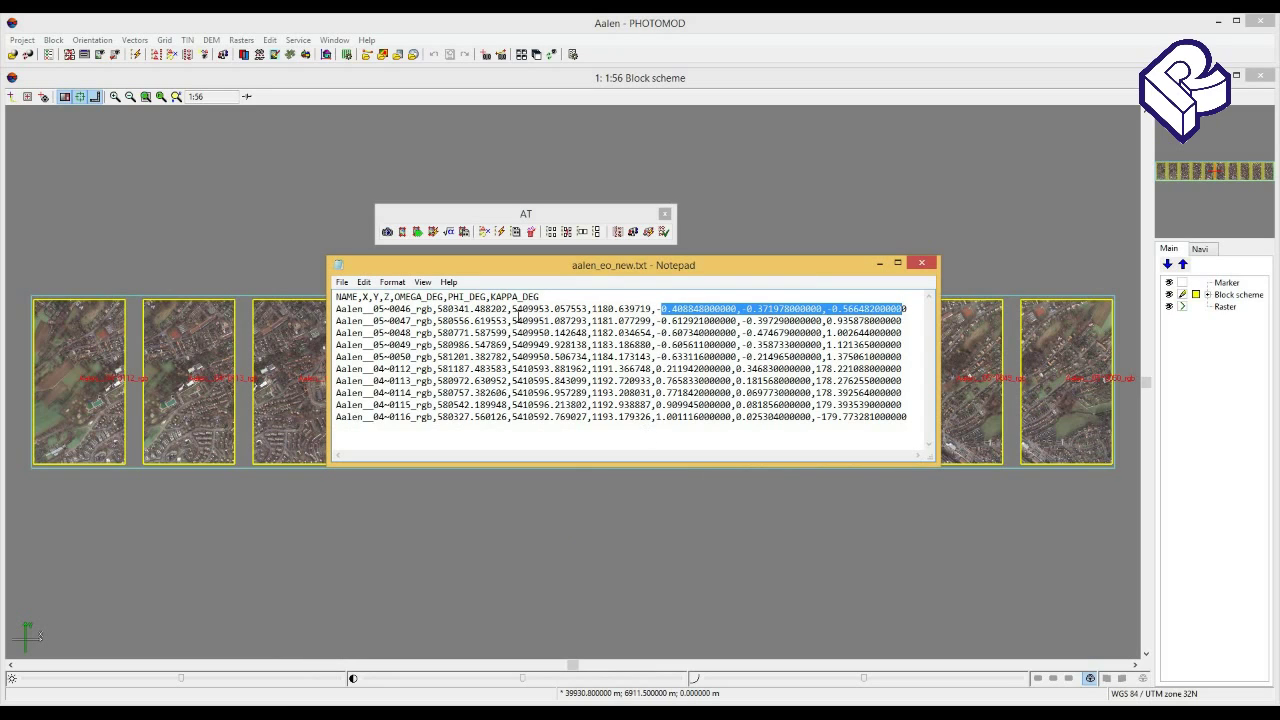
left_click_drag(437, 308, 905, 317)
Return to PHOTOMOD and load aalen_eo_new.txt from the Project_Data folder into the exterior orientation import.
left_click(92, 40)
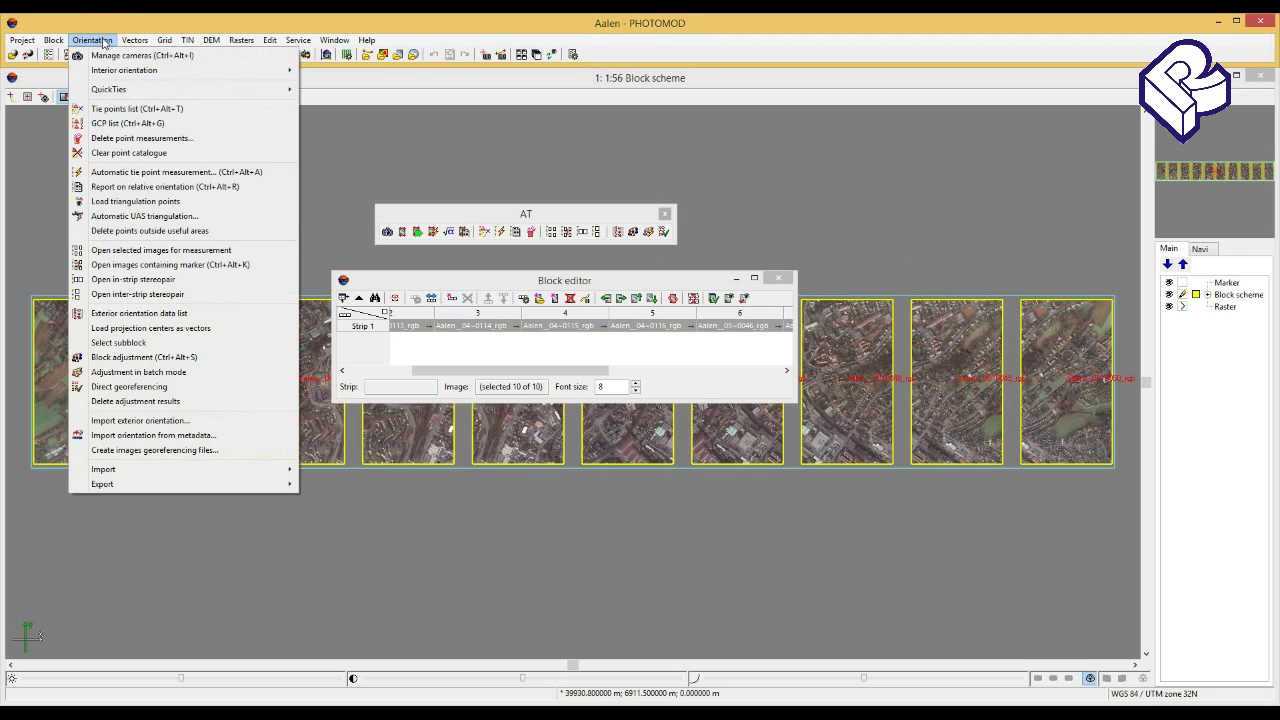
left_click(148, 421)
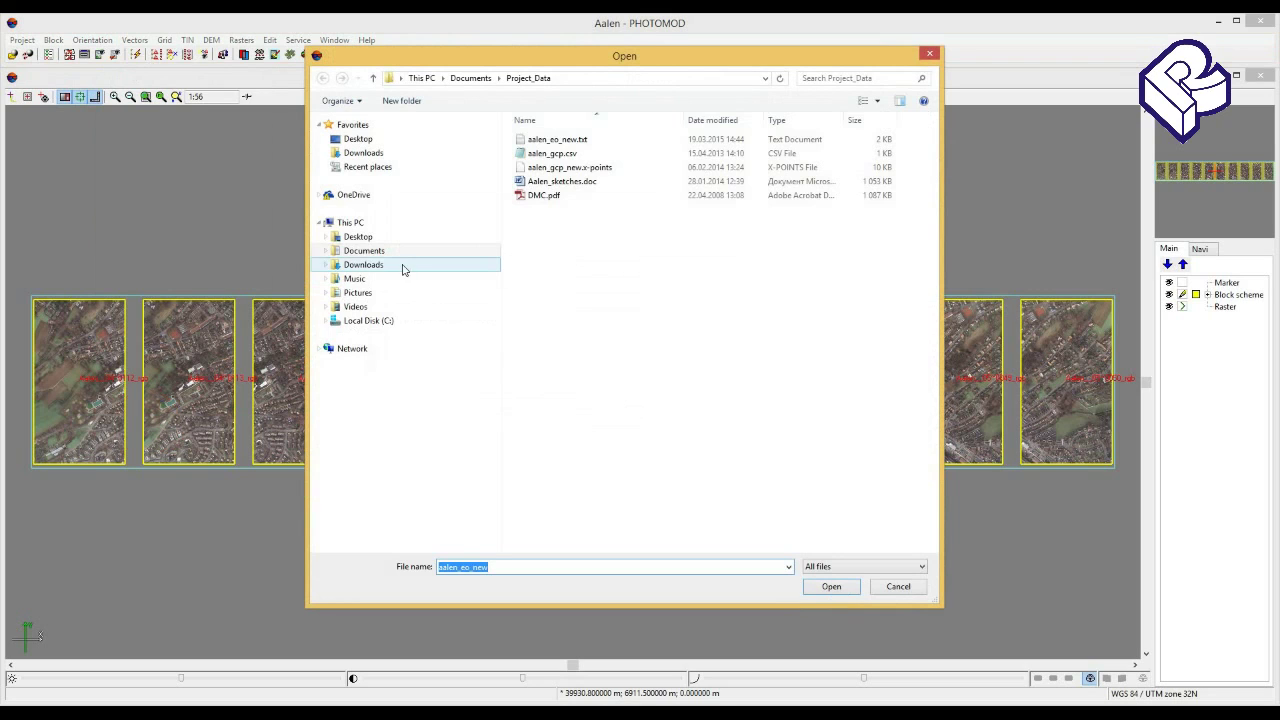
left_click(555, 140)
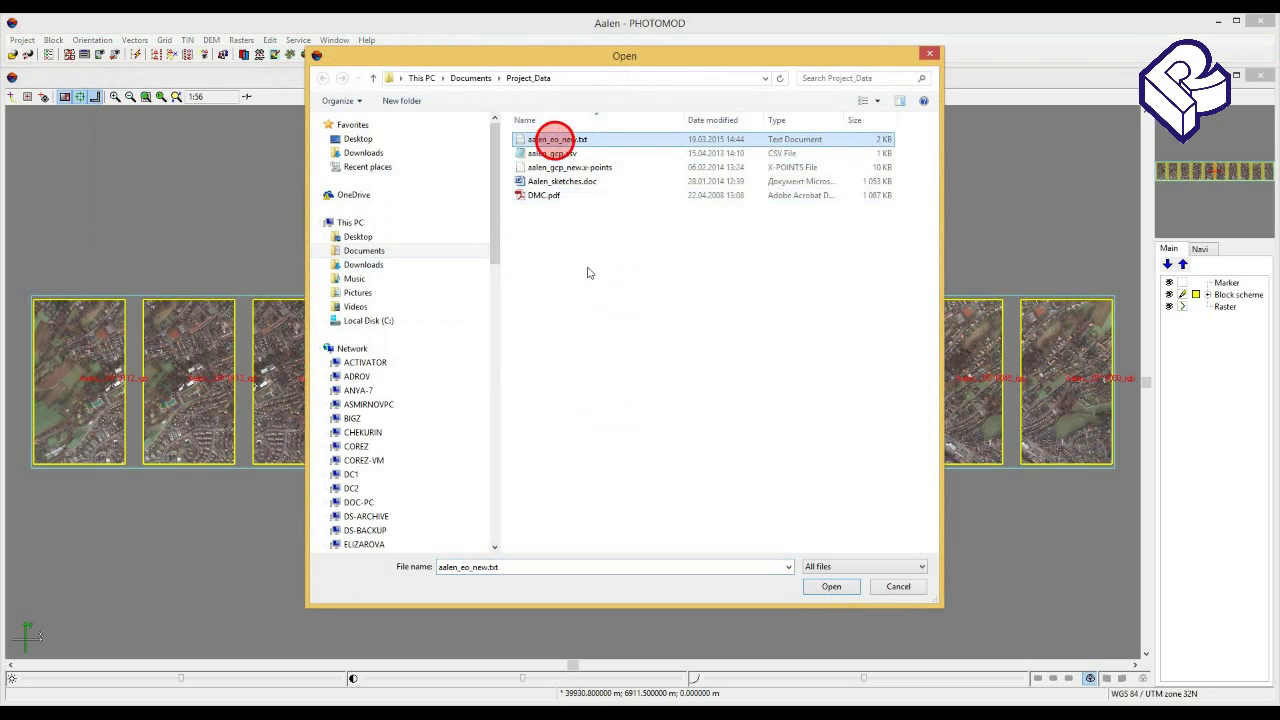
left_click(840, 587)
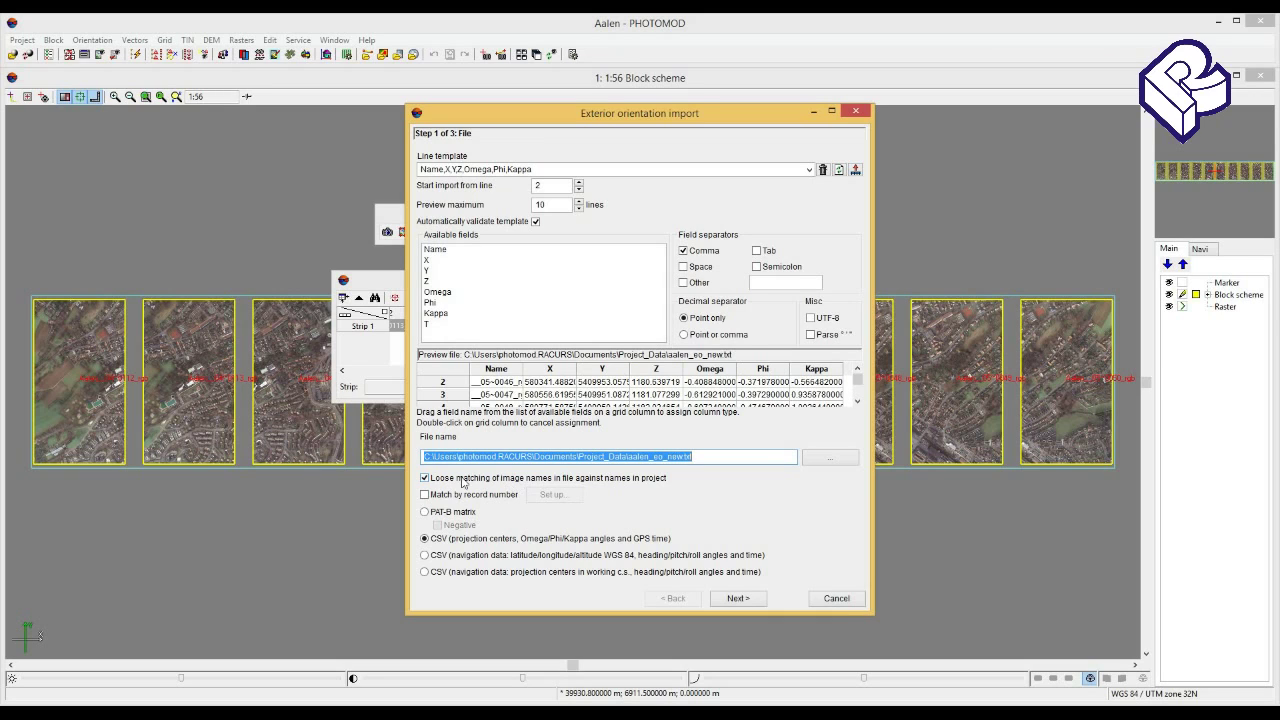
Try the loose image name matching and record number matching options, leaving only loose matching enabled.
left_click(425, 478)
left_click(425, 478)
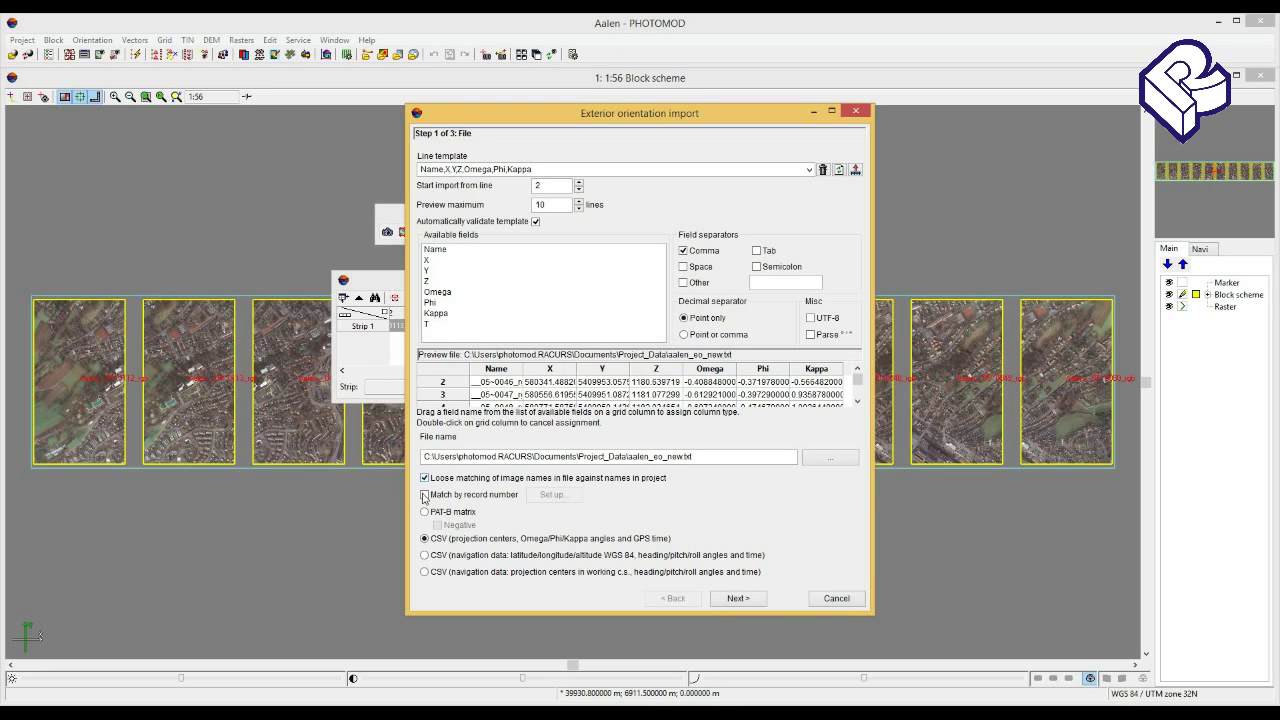
left_click(424, 494)
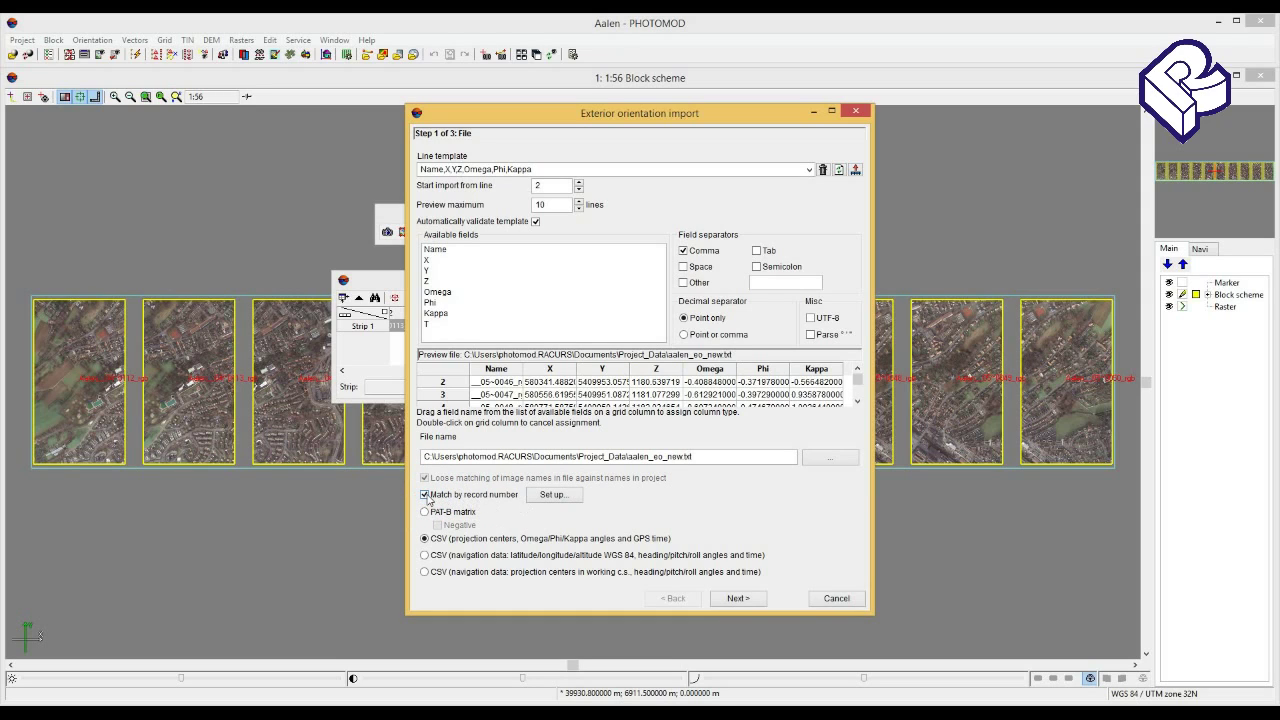
left_click(436, 496)
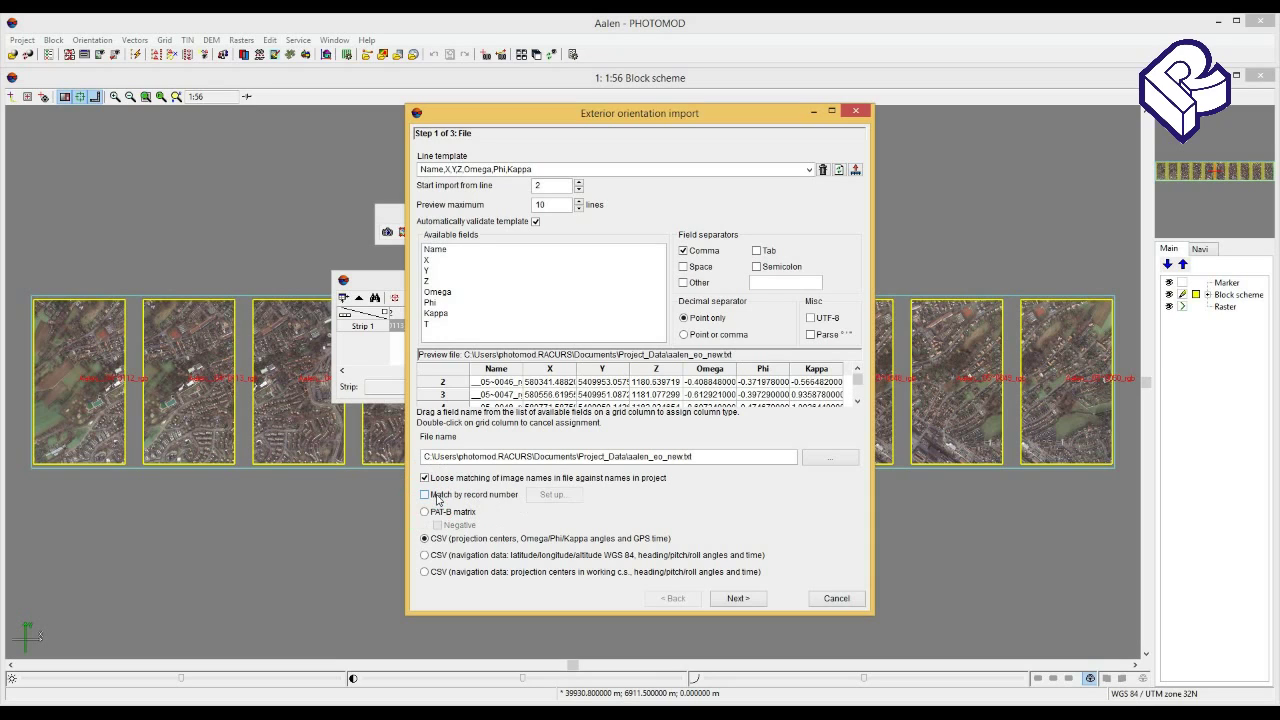
Start the import from line 1, enlarge the import window, and swap the Omega and Phi column assignments in the preview grid.
left_click(578, 190)
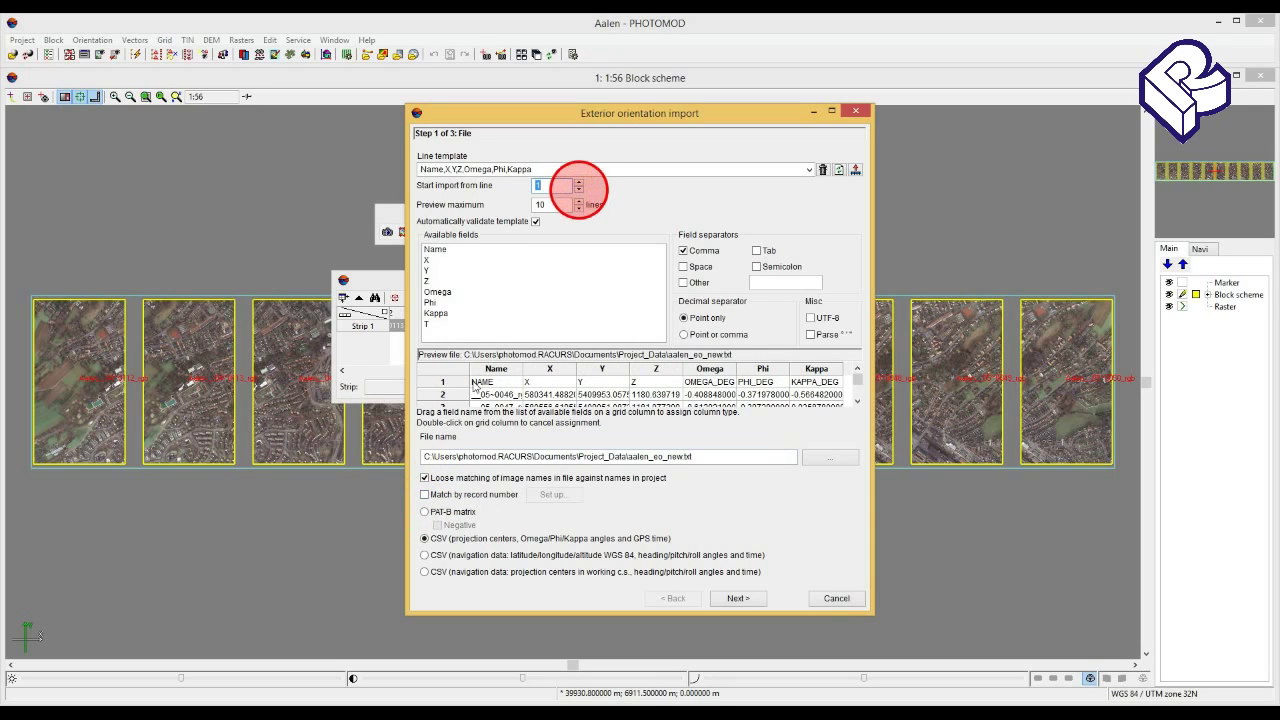
left_click_drag(547, 613, 547, 652)
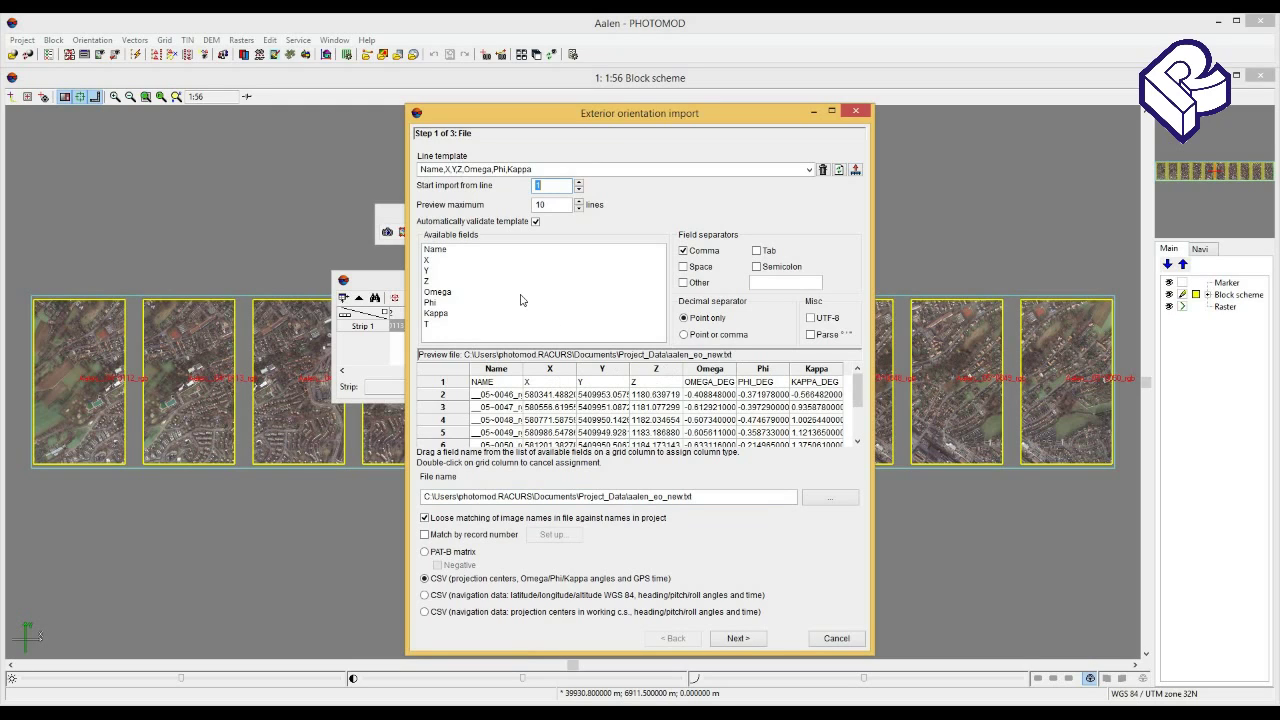
left_click_drag(442, 296, 762, 378)
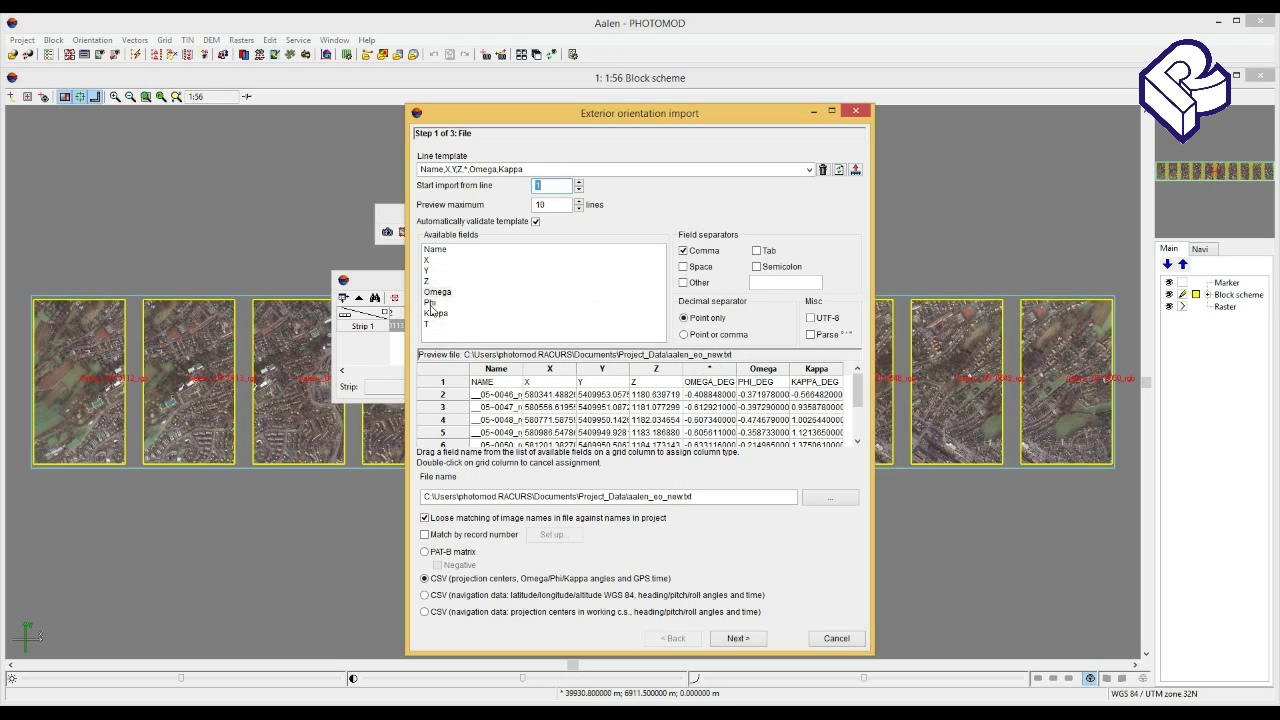
left_click_drag(432, 304, 707, 375)
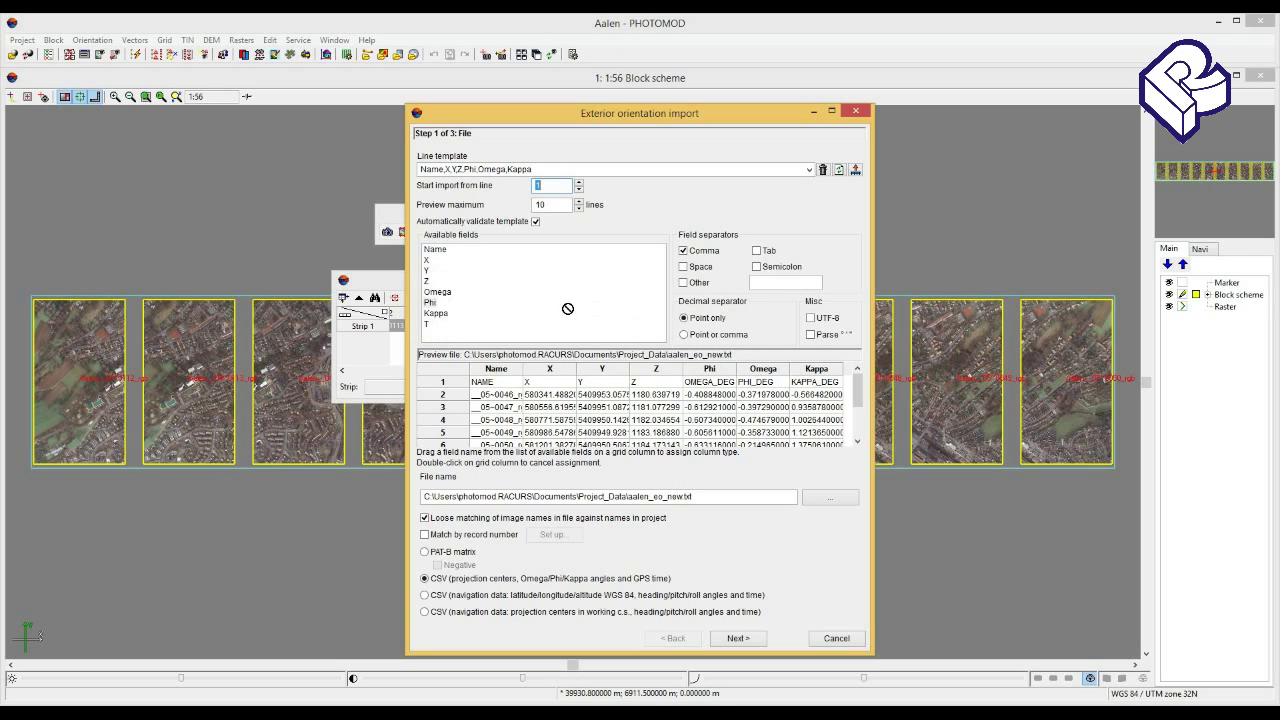
Reassign Omega to the OMEGA_DEG column and Phi to the PHI_DEG column, and start the import from line 2.
left_click_drag(437, 291, 709, 376)
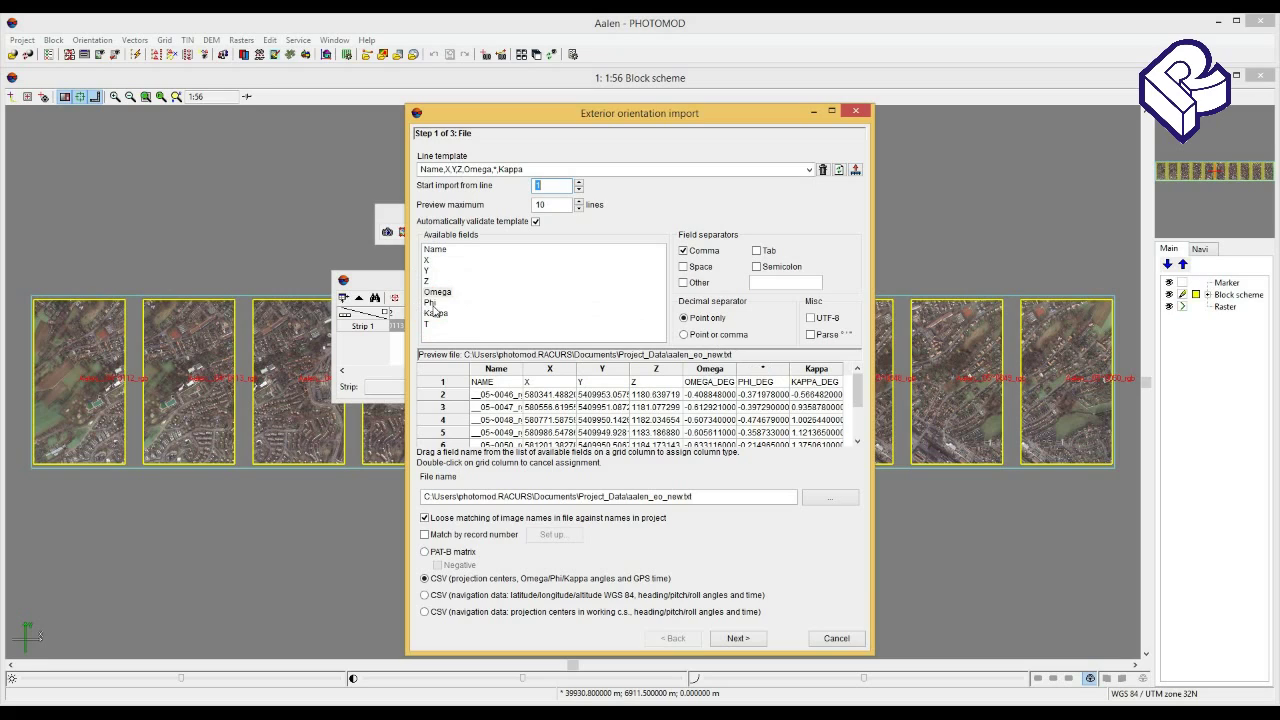
left_click_drag(432, 304, 757, 376)
left_click(580, 182)
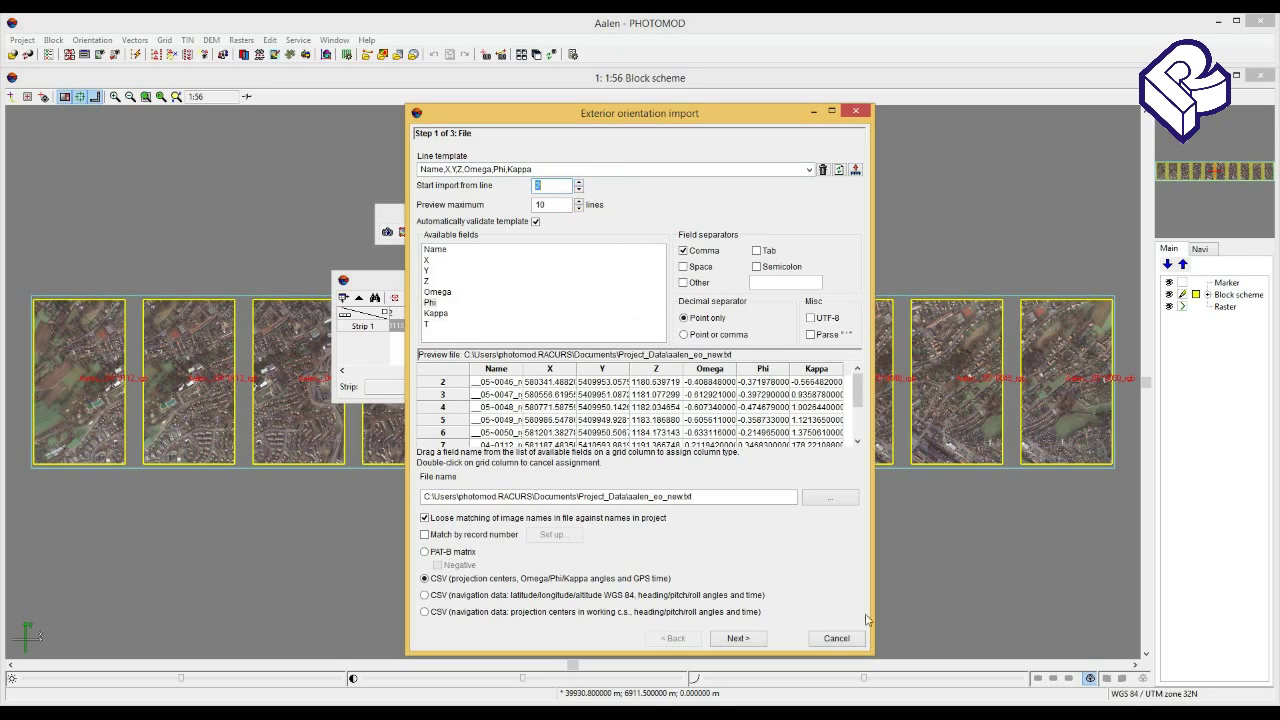
Check the precision settings for projection centers and orientation angles, and return to the file preview to examine the Z coordinates.
left_click(755, 641)
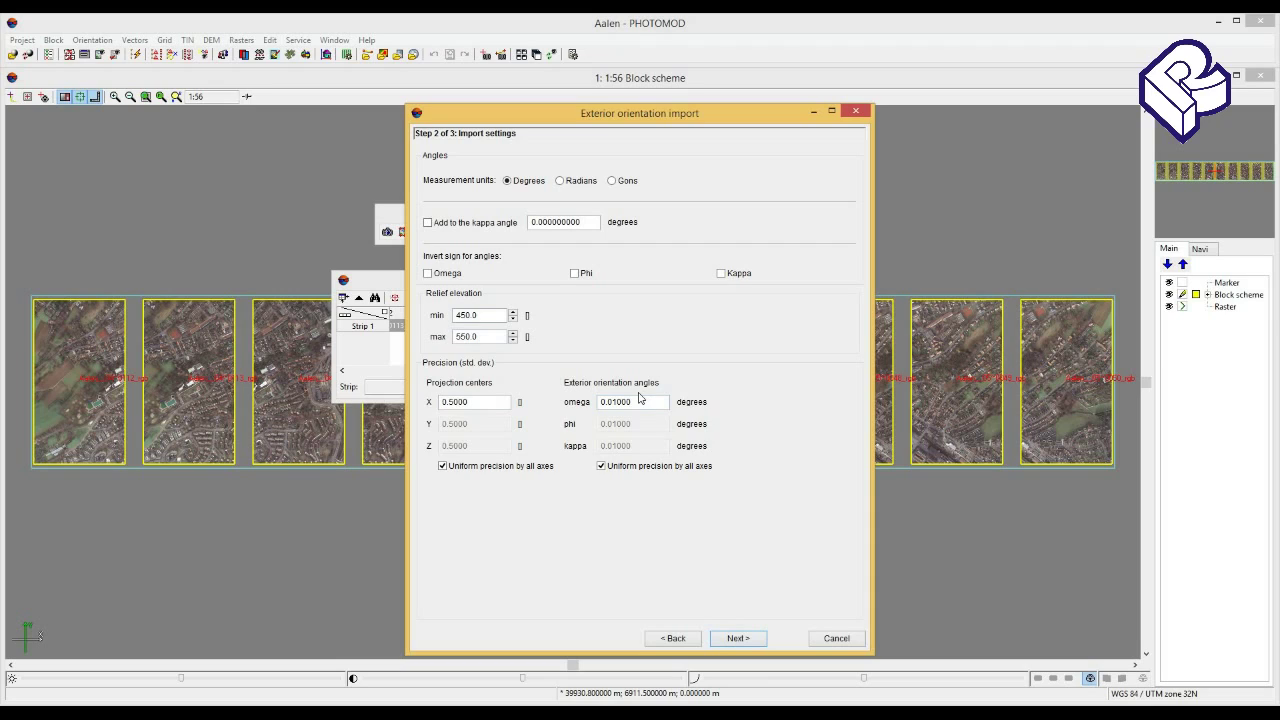
double_click(473, 401)
left_click_drag(635, 402, 605, 402)
left_click(674, 638)
left_click_drag(858, 393, 858, 418)
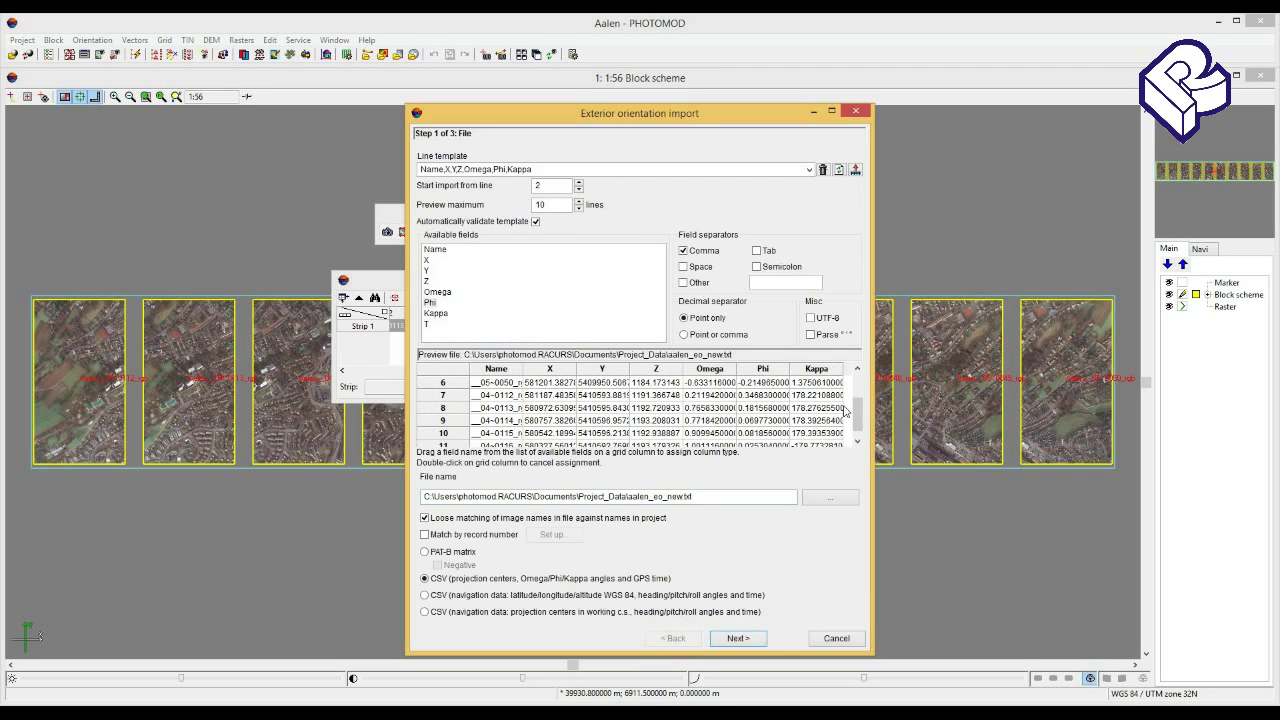
left_click(858, 432)
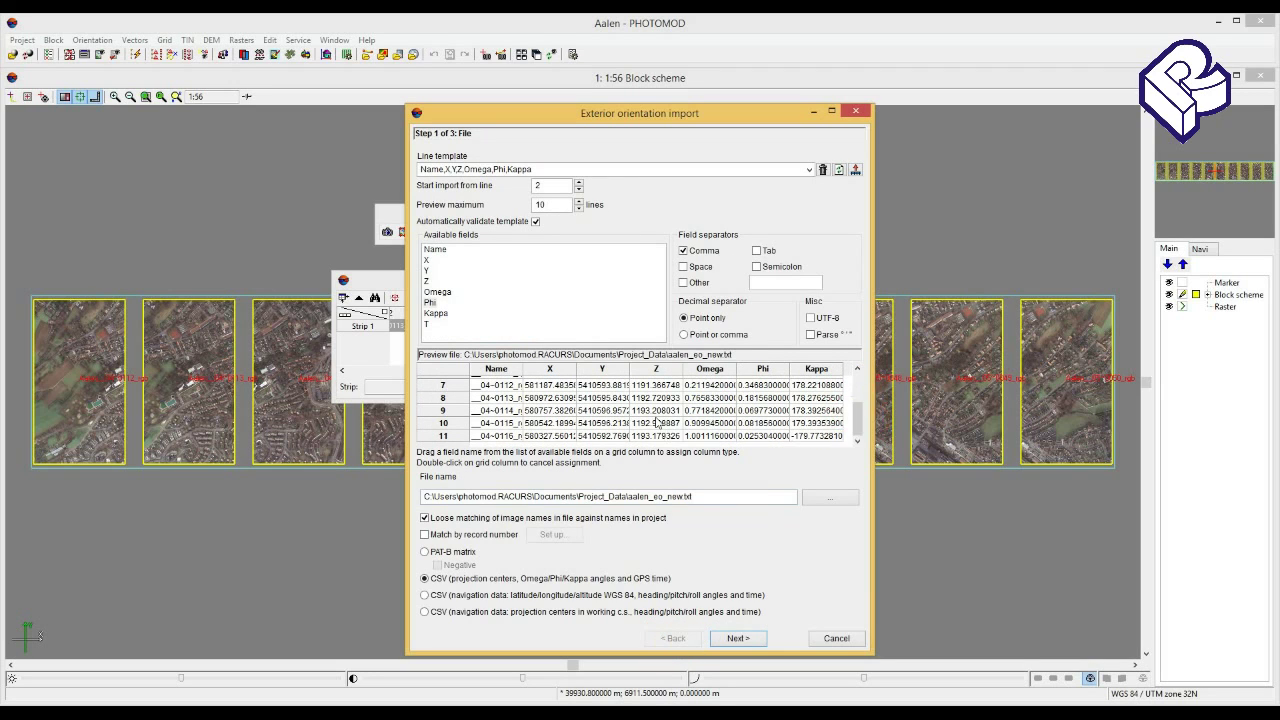
left_click(858, 425)
Set the maximum relief elevation to 1200 in the import settings and proceed to the additional actions.
left_click(738, 637)
double_click(486, 336)
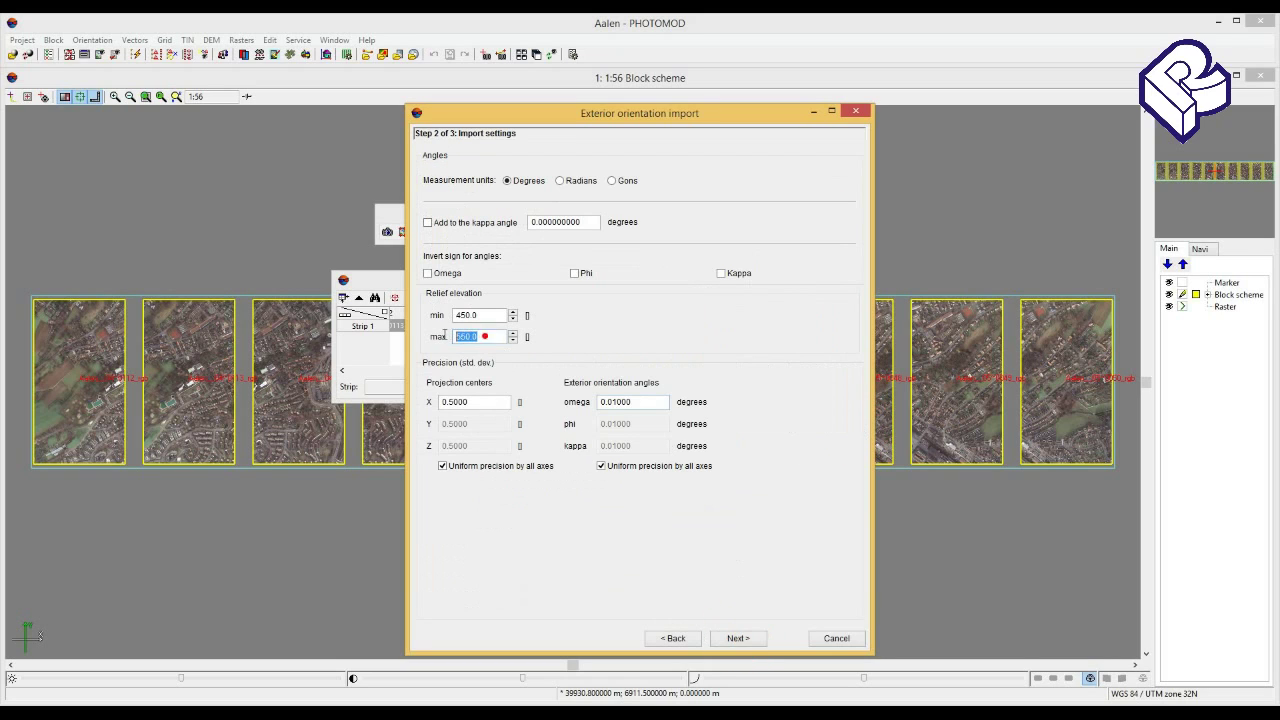
type("1200")
left_click(736, 636)
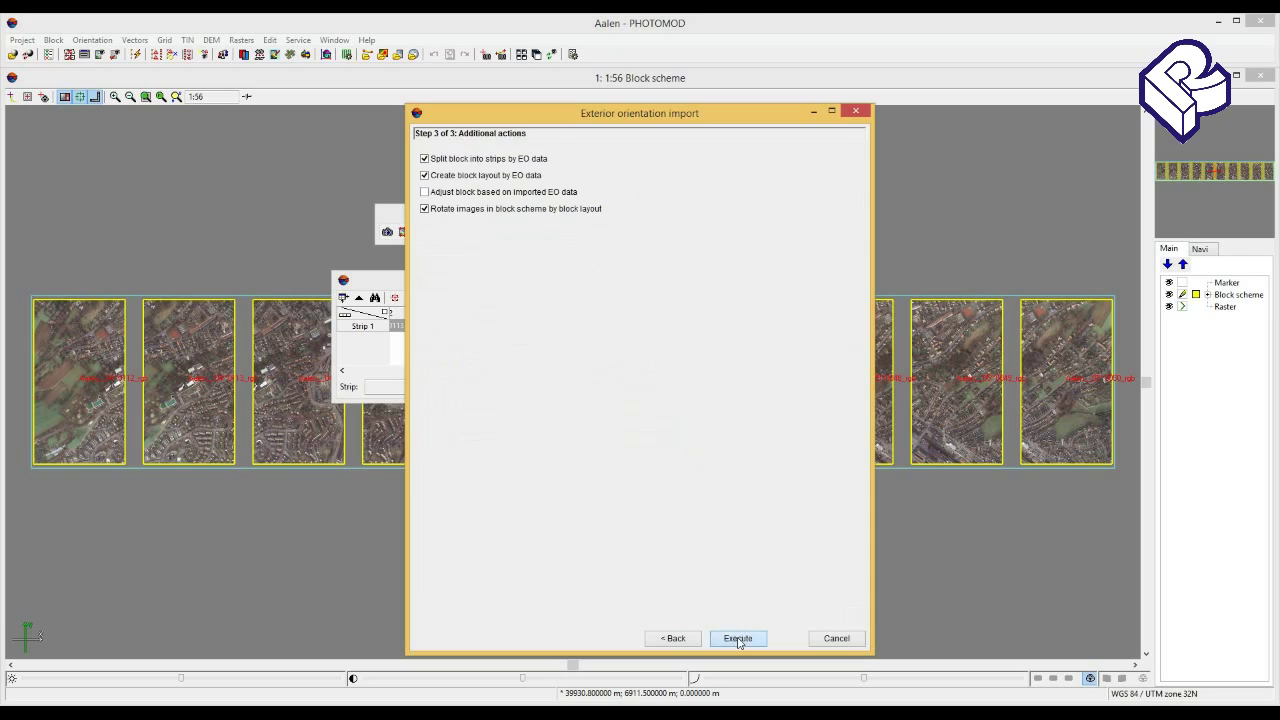
Execute the exterior orientation import and split the block into strips ordered top to bottom, with left-to-right motion inside strips.
left_click(738, 640)
left_click(737, 638)
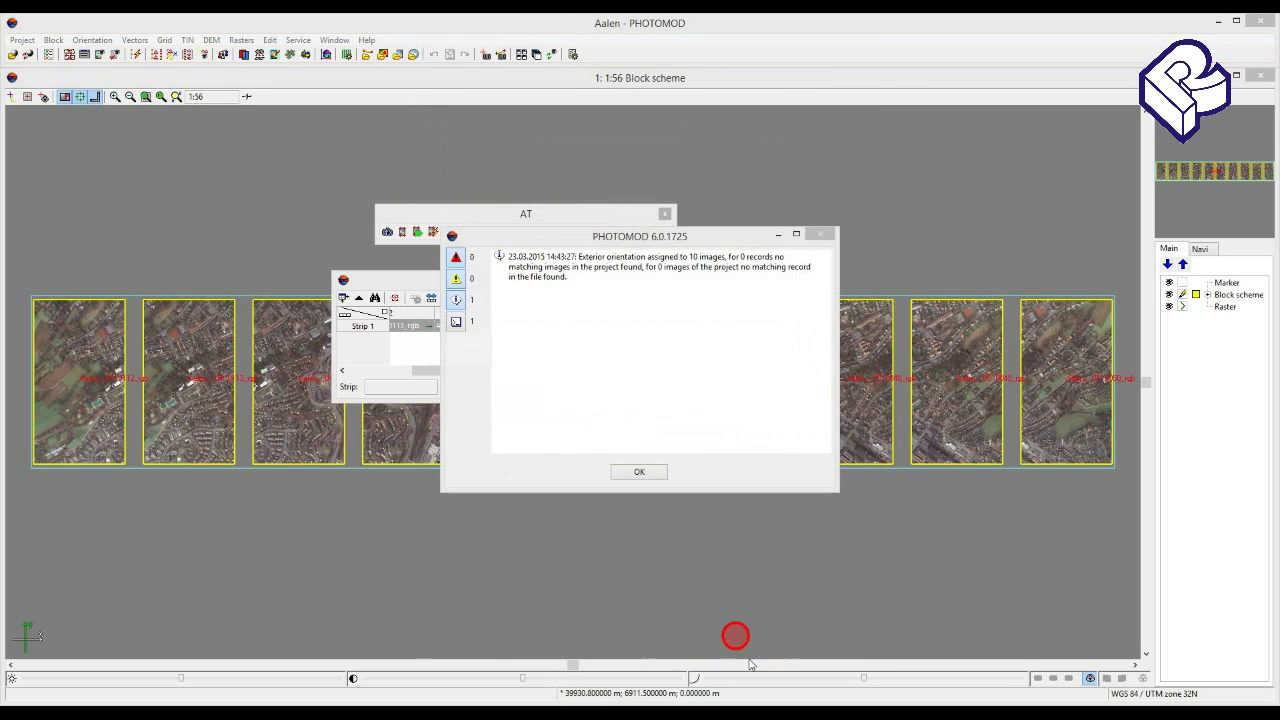
left_click(628, 472)
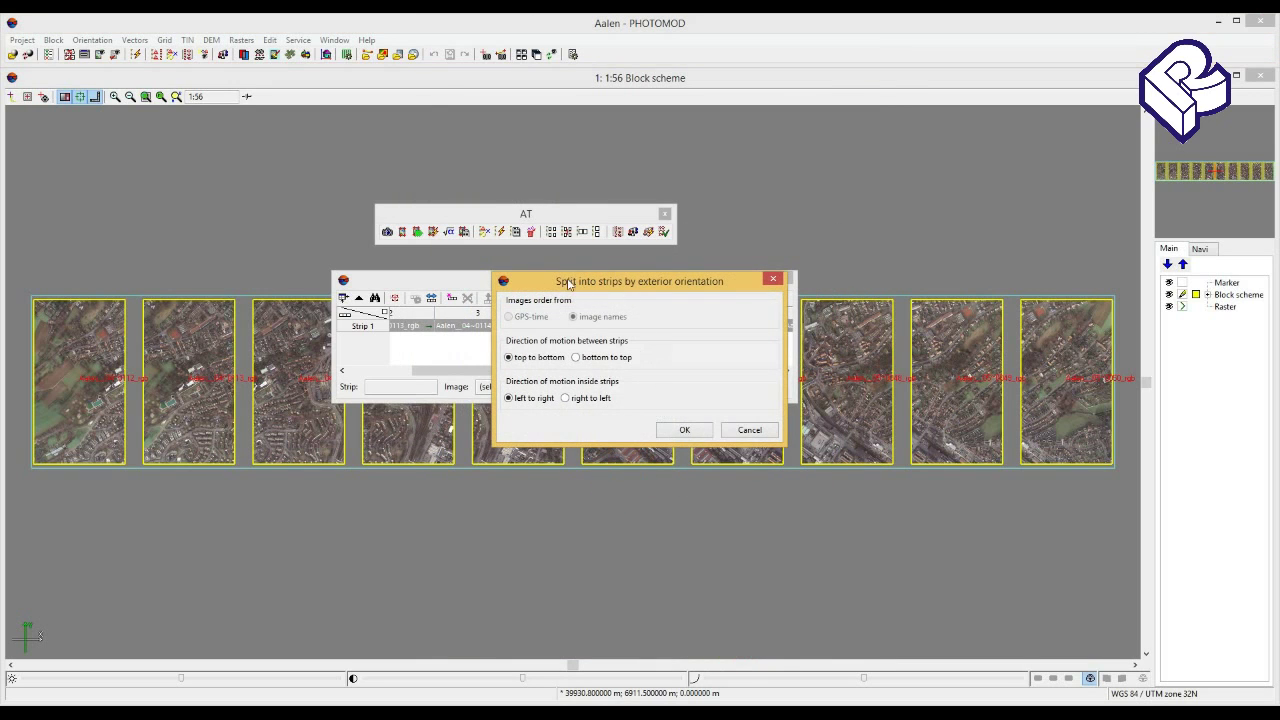
left_click_drag(568, 284, 571, 280)
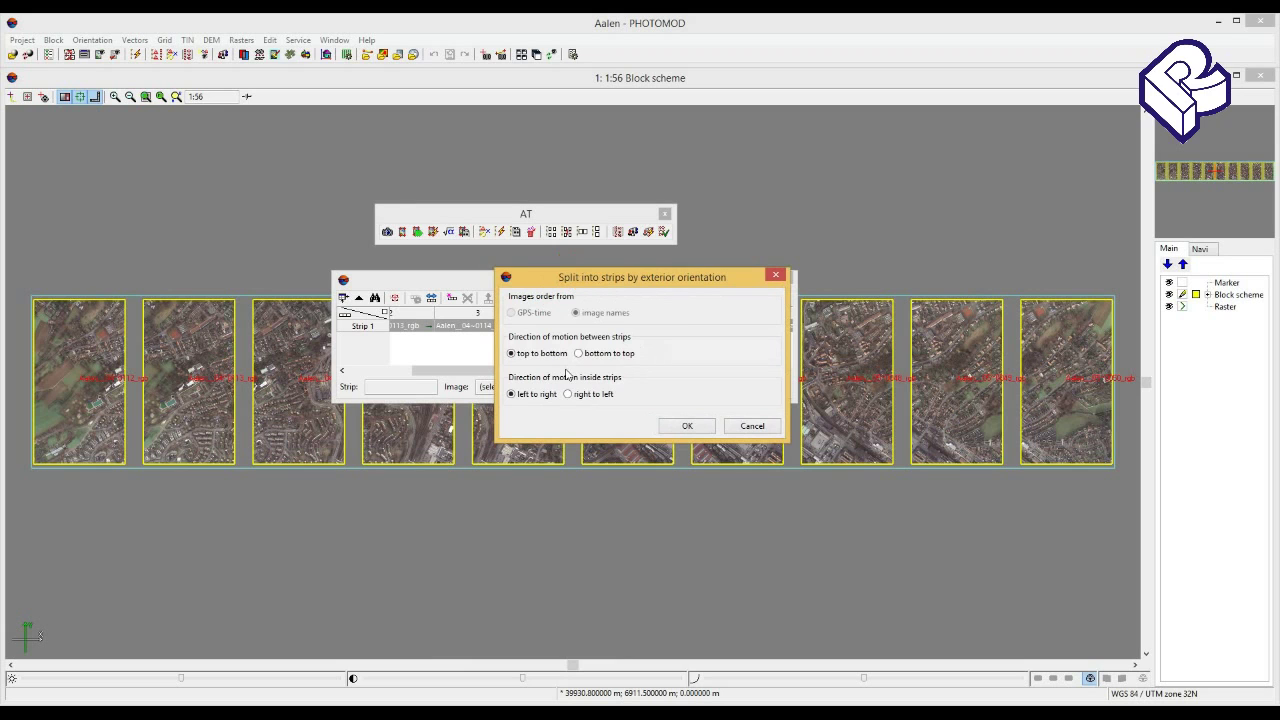
left_click(687, 426)
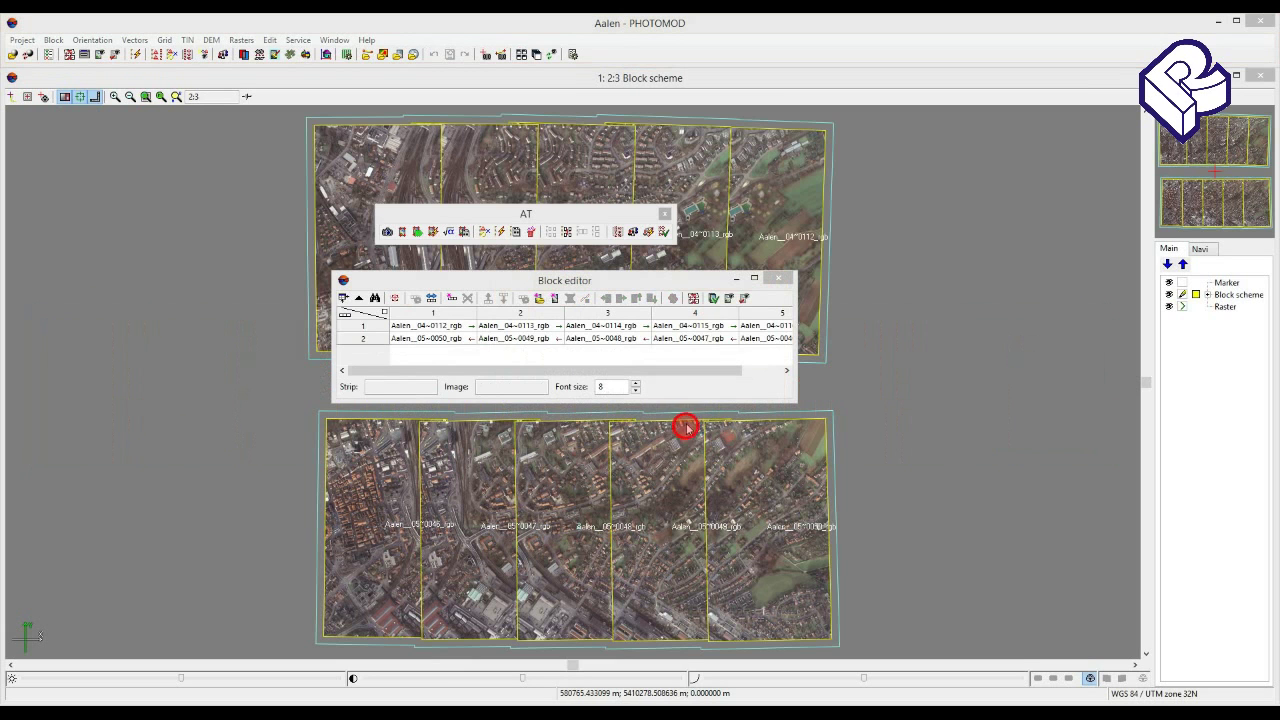
Move the Block editor aside and examine the spacing between the two strips in the block scheme.
left_click_drag(649, 481, 893, 475)
left_click_drag(665, 284, 488, 265)
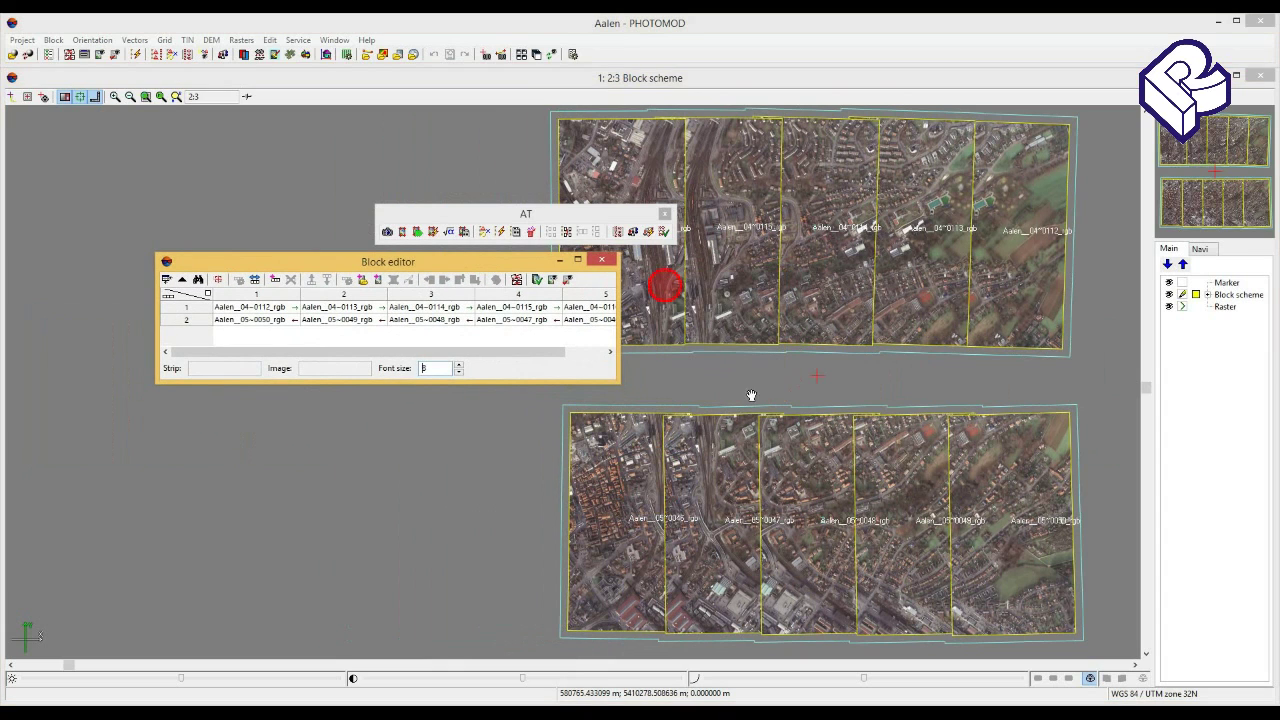
left_click_drag(836, 440, 755, 436)
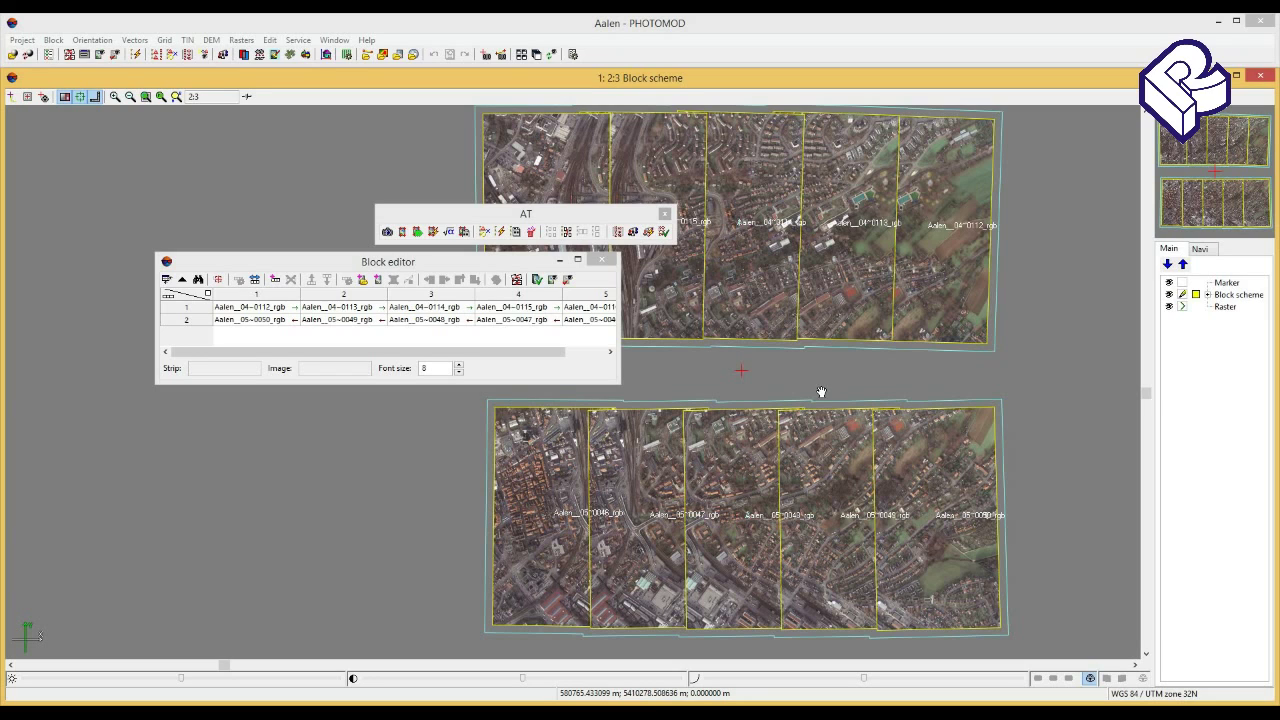
Reload aalen_eo_new.txt from Project_Data into the exterior orientation import and set the maximum relief elevation to 550.
left_click(93, 40)
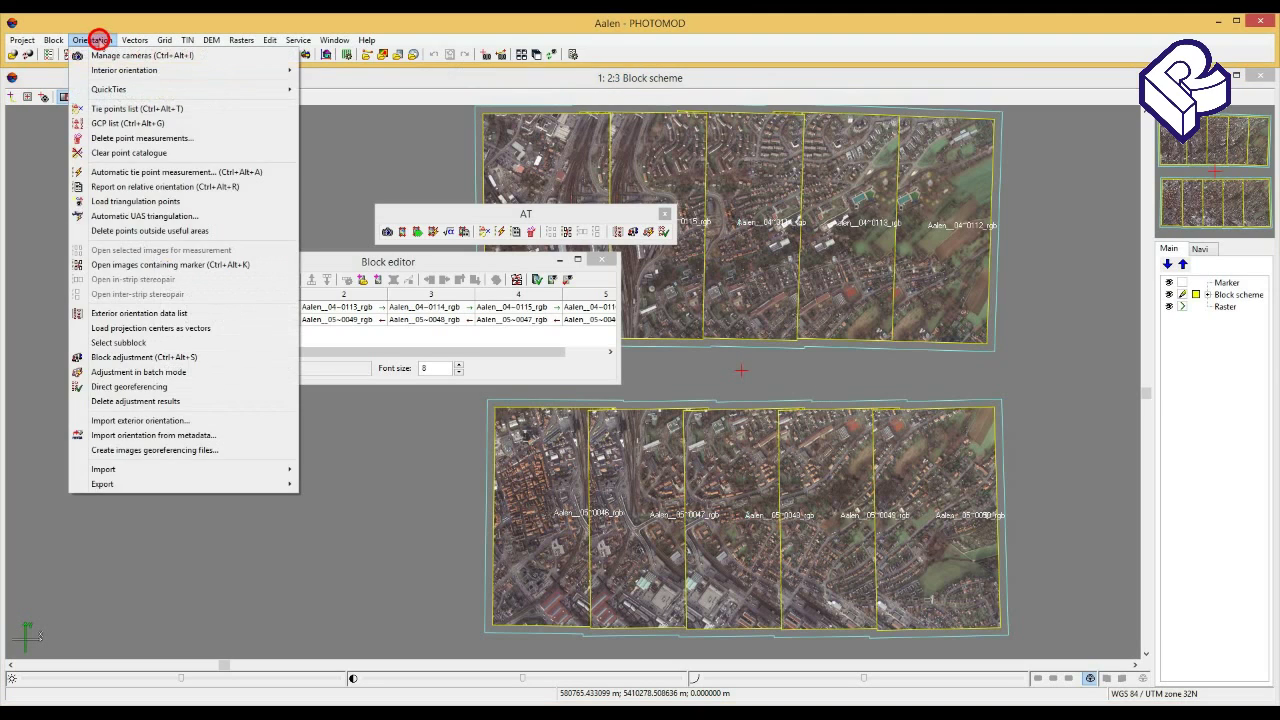
left_click(159, 421)
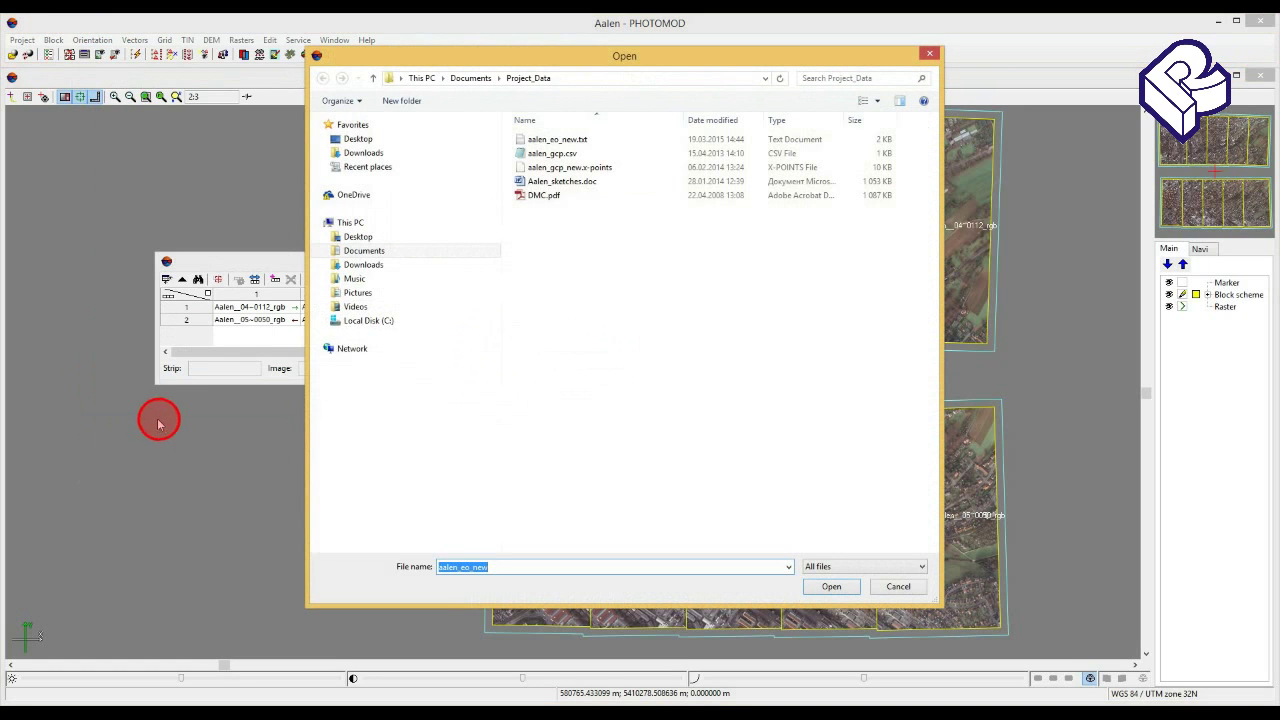
left_click(556, 139)
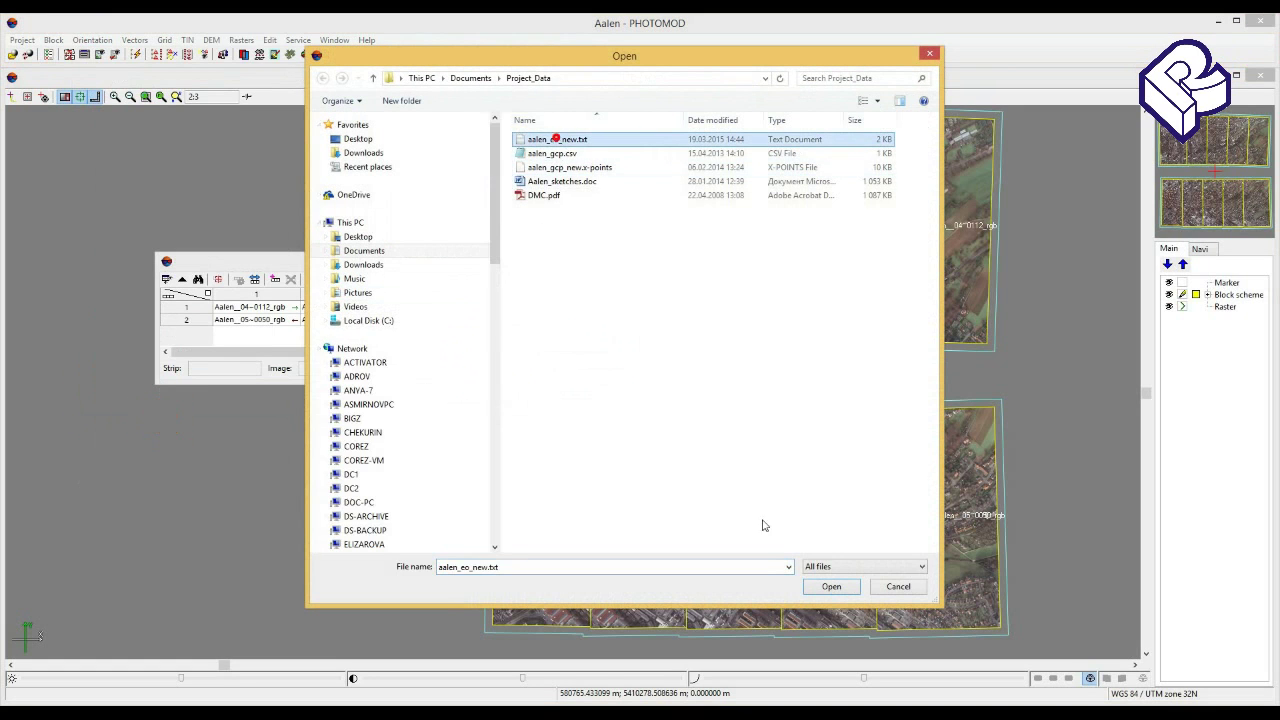
left_click(831, 586)
left_click(758, 600)
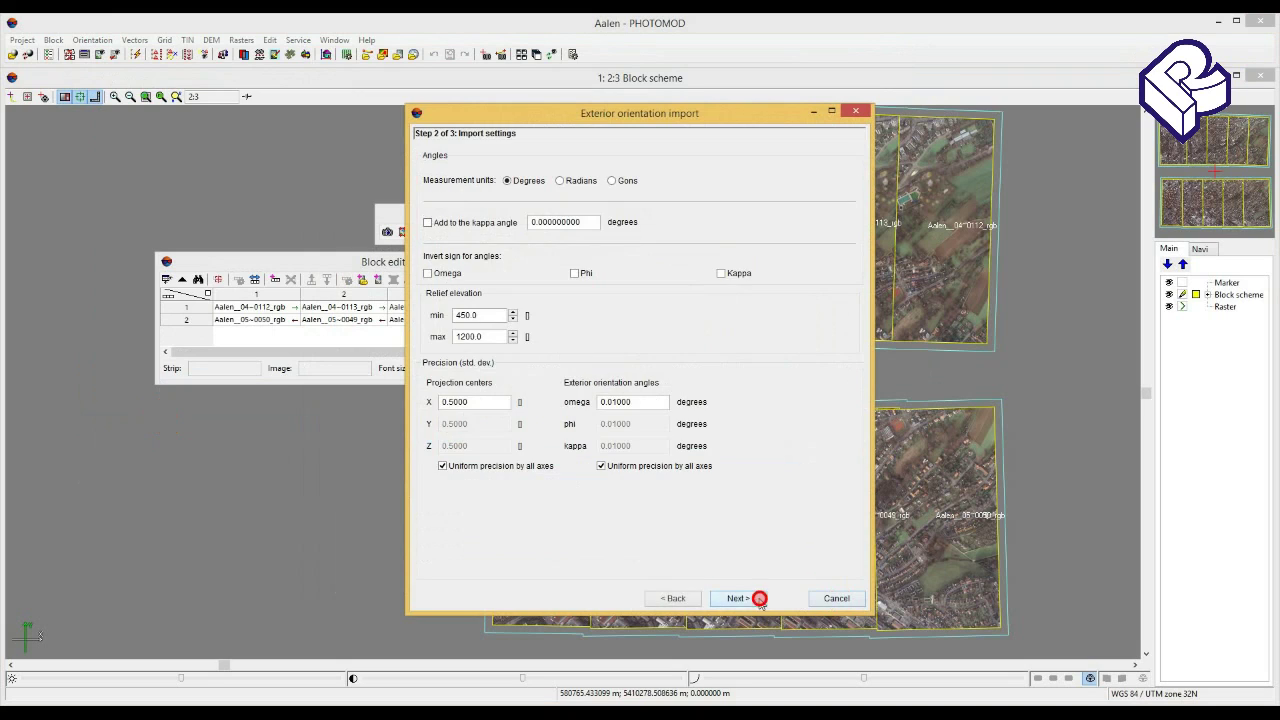
double_click(488, 336)
type("550")
Execute the import and split the block into strips by exterior orientation, top to bottom and left to right.
left_click(744, 600)
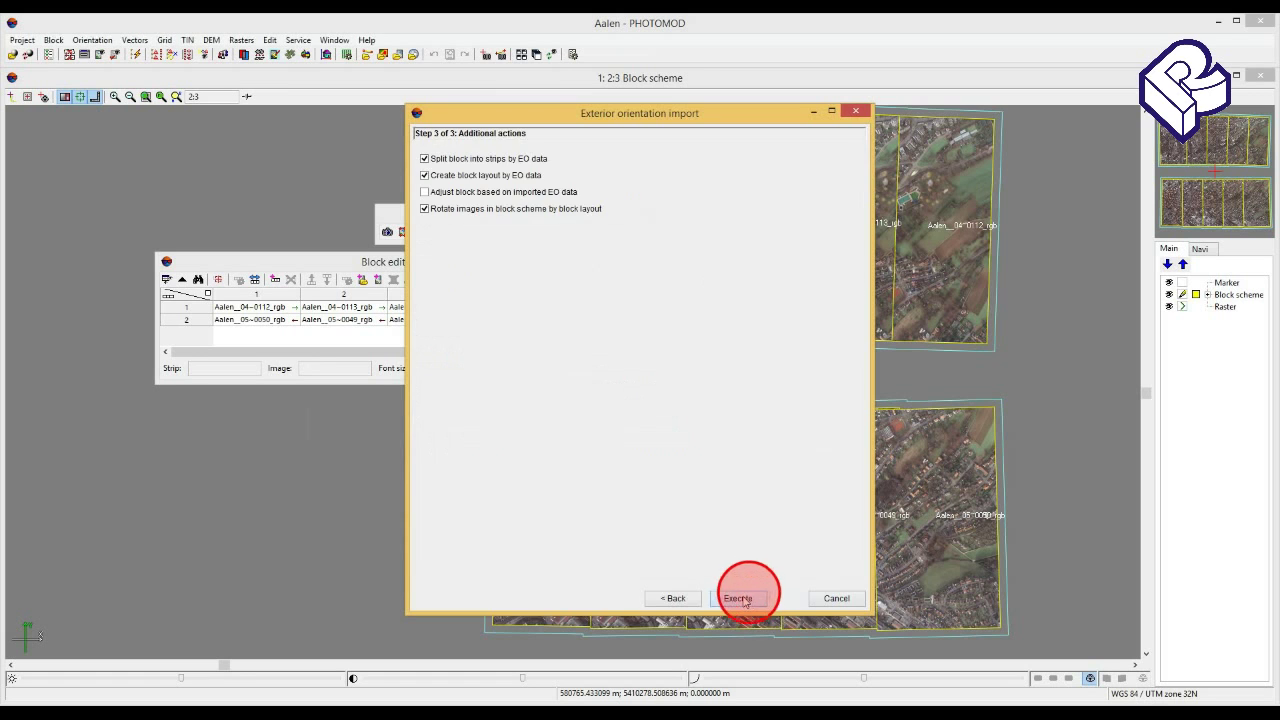
left_click(744, 600)
left_click(651, 497)
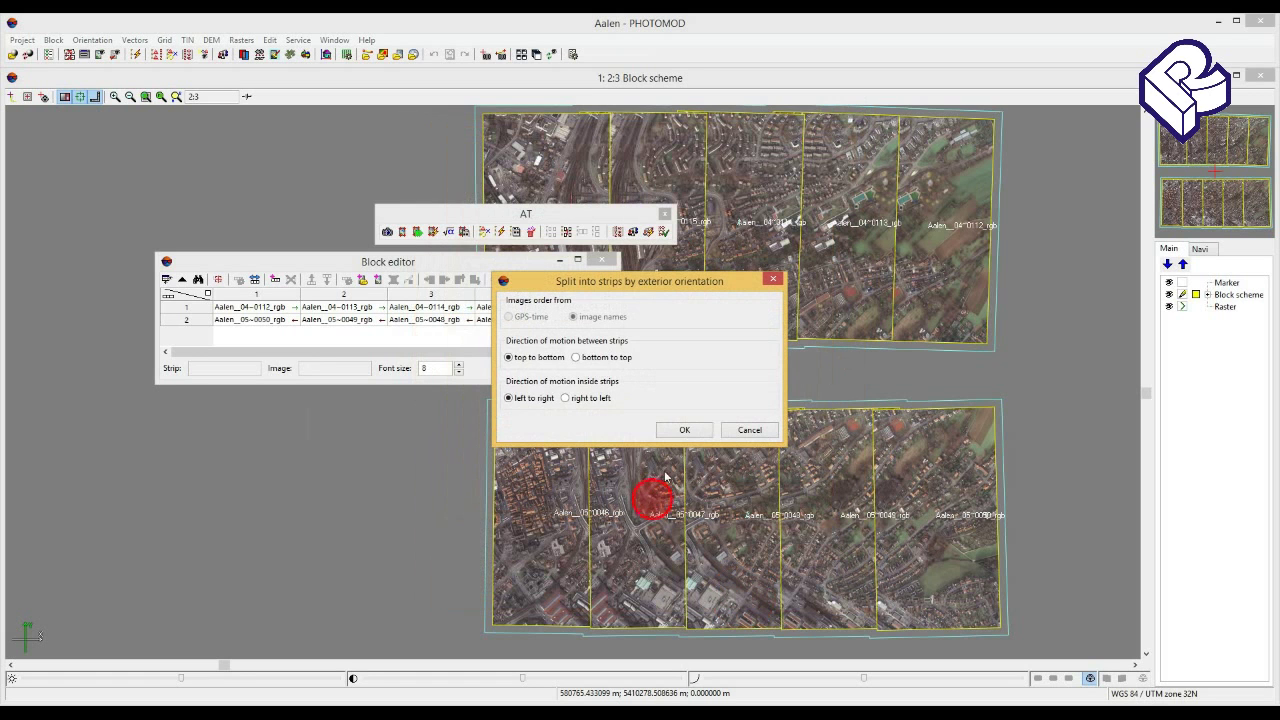
left_click(684, 430)
Select image Aalen__05~0048_rgb in the block scheme and examine how the images and the two strips overlap.
left_click(793, 426)
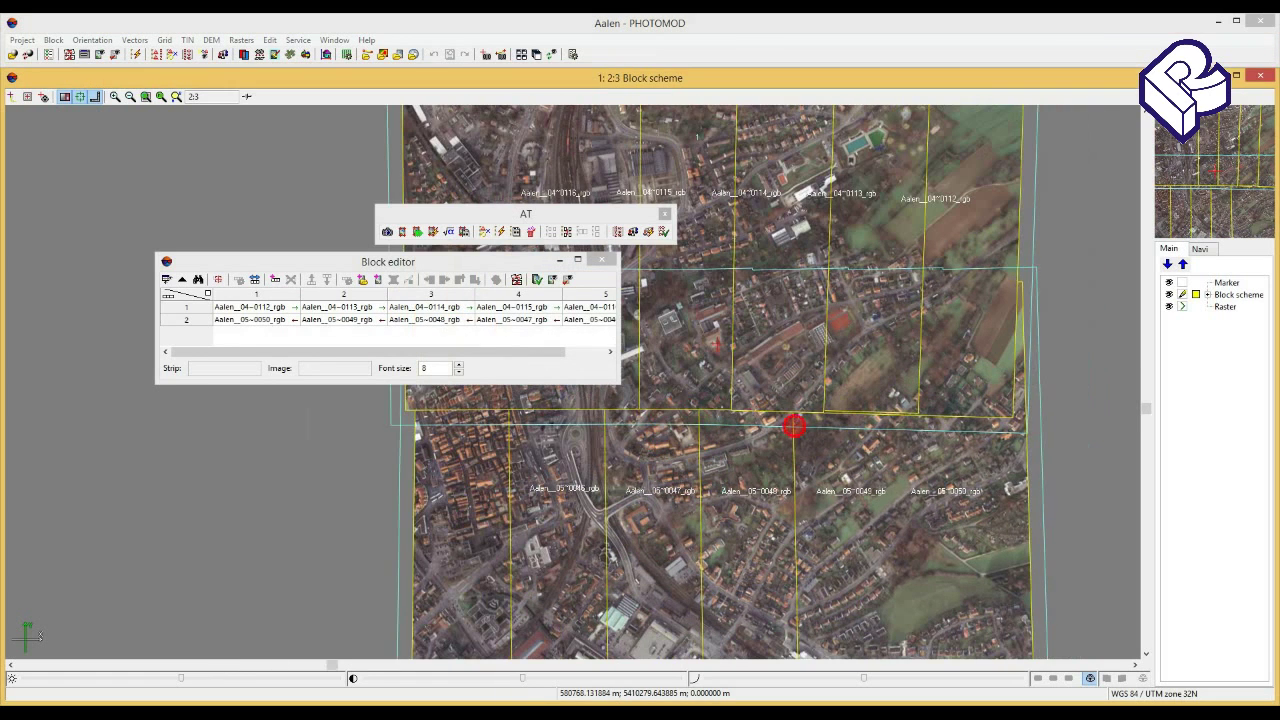
scroll(754, 409, "down", 3)
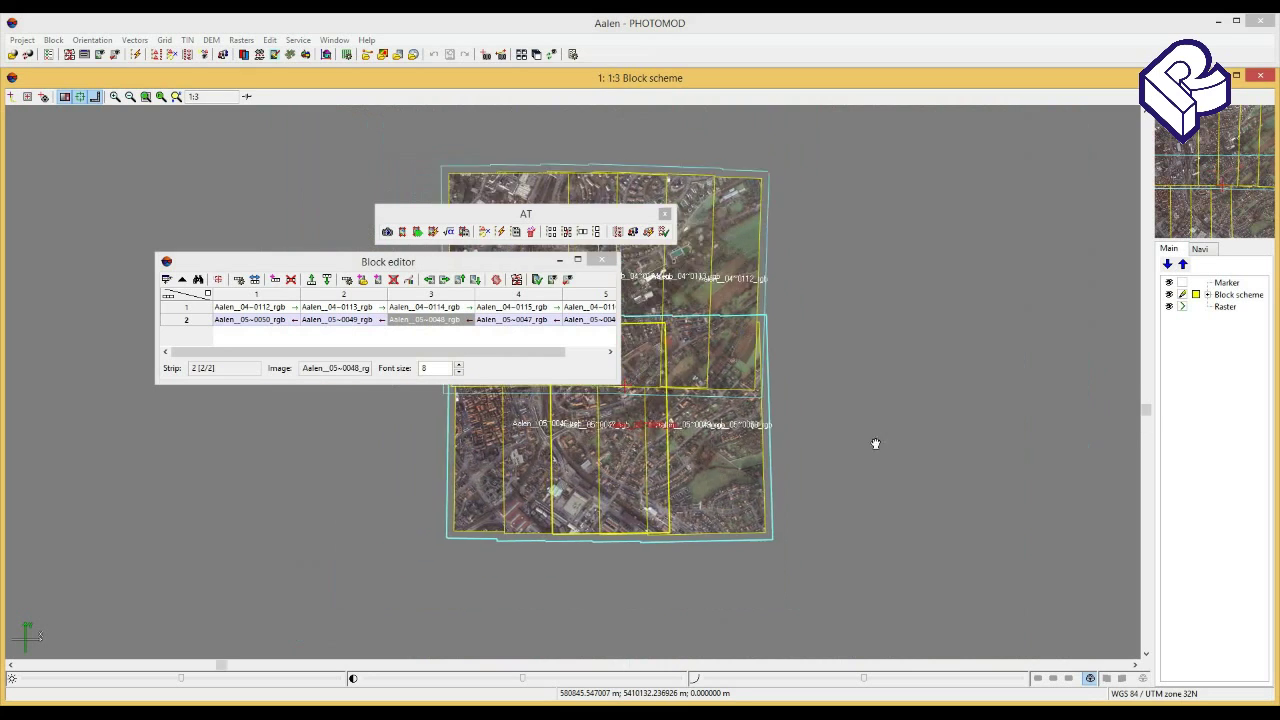
left_click_drag(562, 404, 694, 429)
left_click(823, 449)
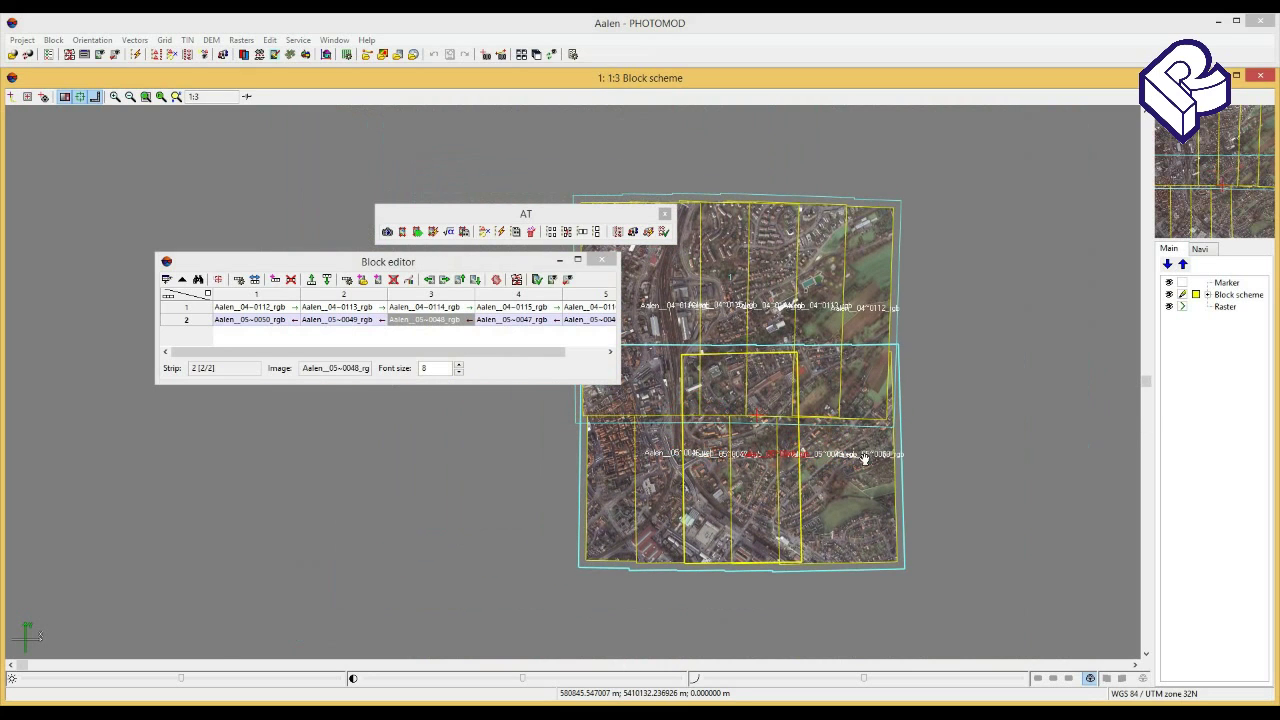
scroll(800, 470, "up", 2)
scroll(757, 449, "down", 1)
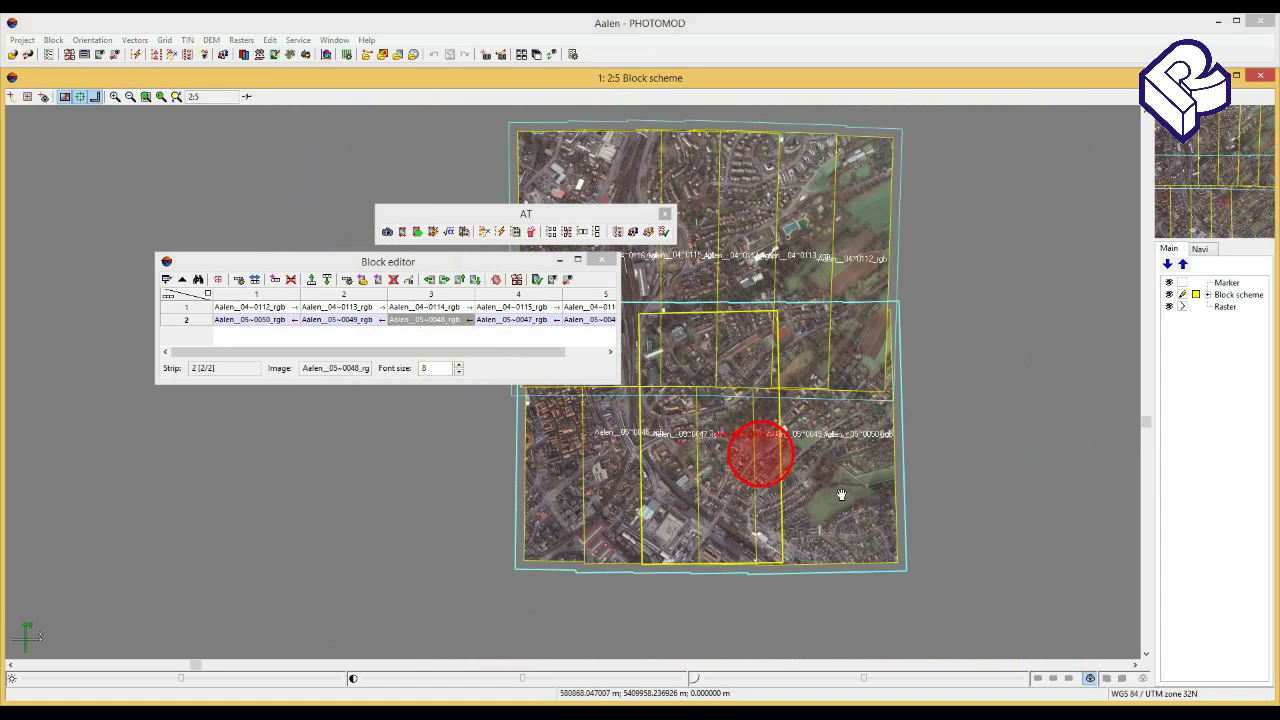
left_click_drag(677, 437, 737, 472)
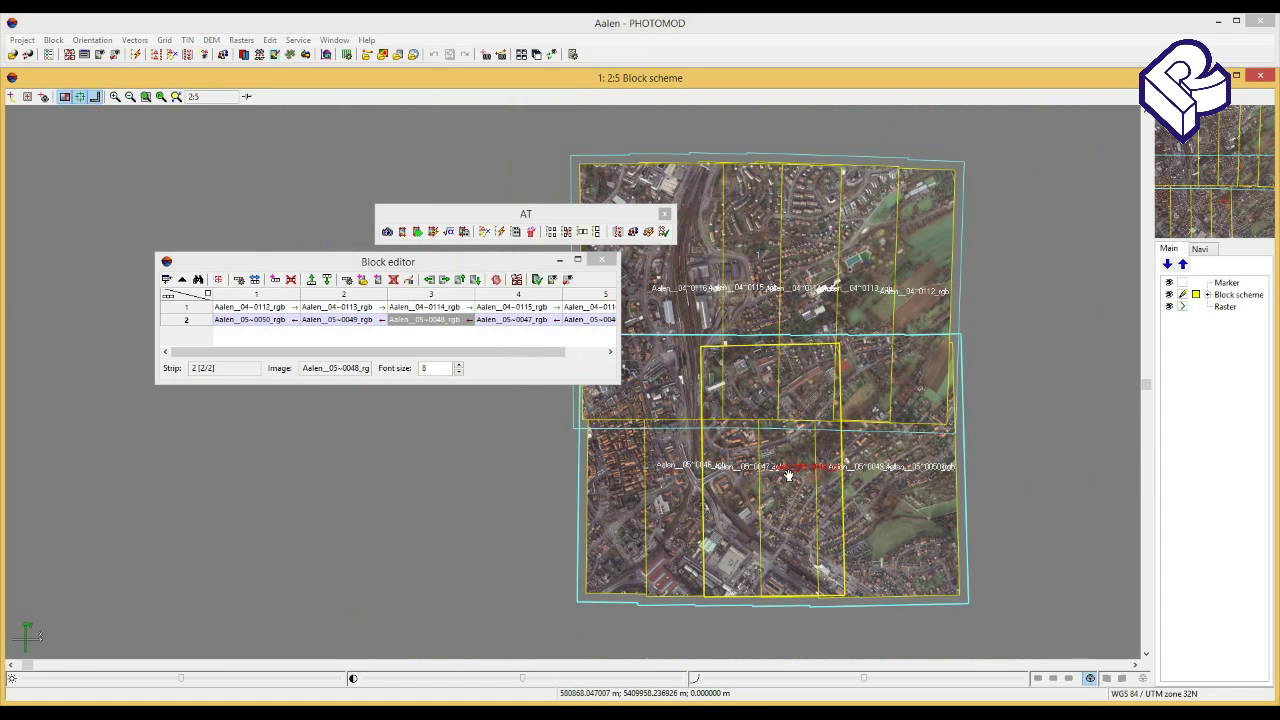